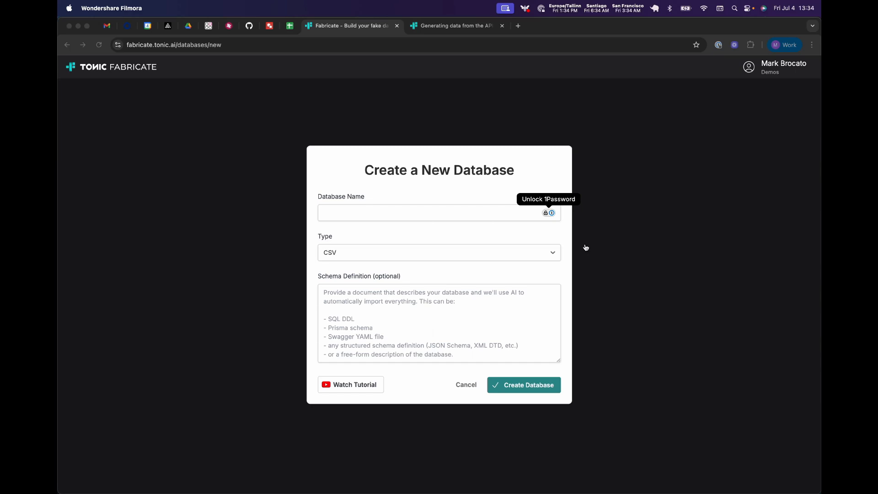
Step: Switch to Cursor and copy the entire contents of ecommerce.sql
key(super+Tab)
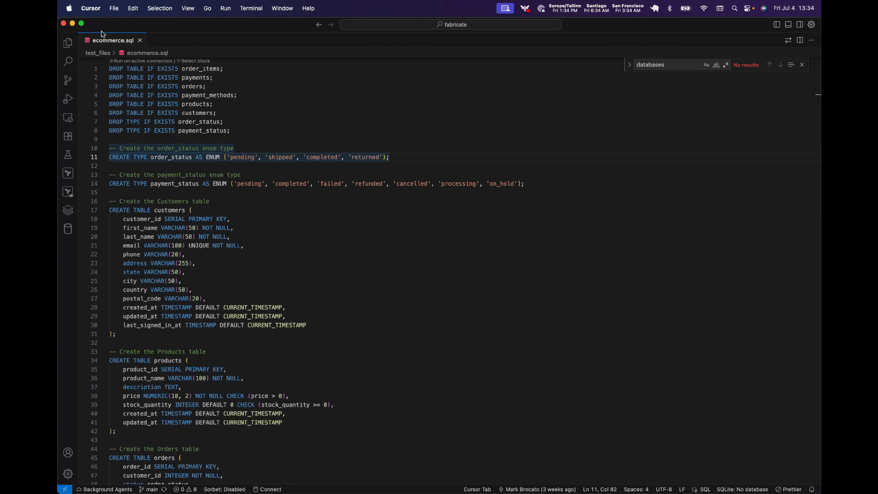
click(252, 144)
click(239, 85)
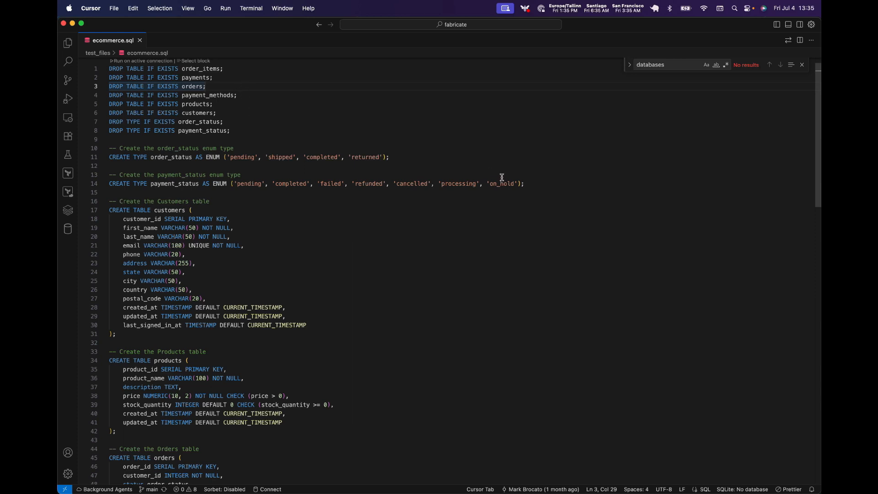
drag(528, 184, 153, 143)
click(207, 131)
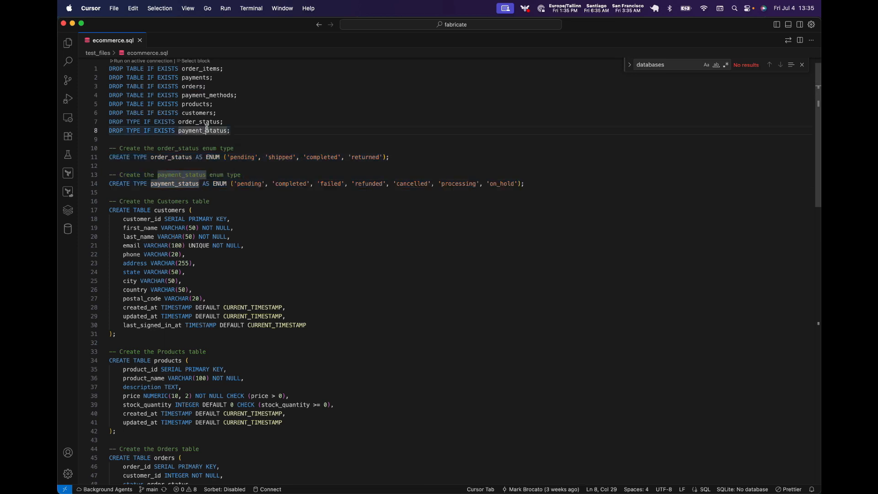
click(300, 120)
key(super+a)
key(super+c)
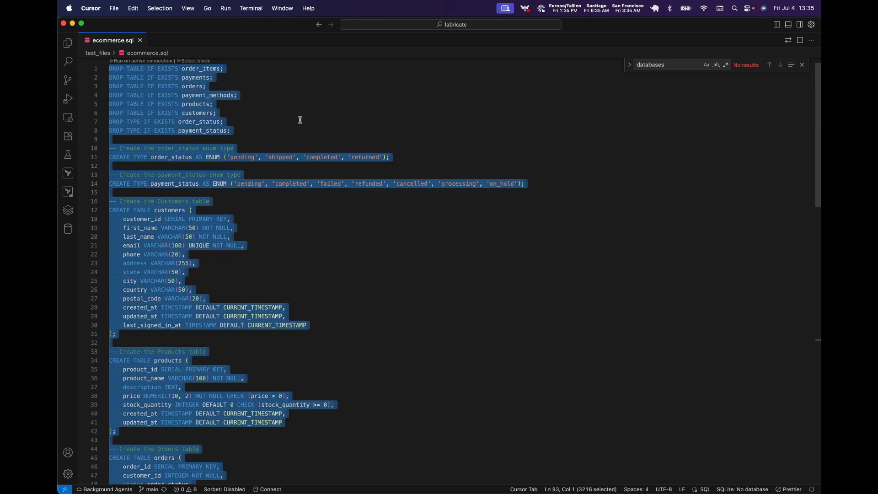
Step: Switch to Chrome and paste the copied SQL into the new database's schema definition
key(super+Tab)
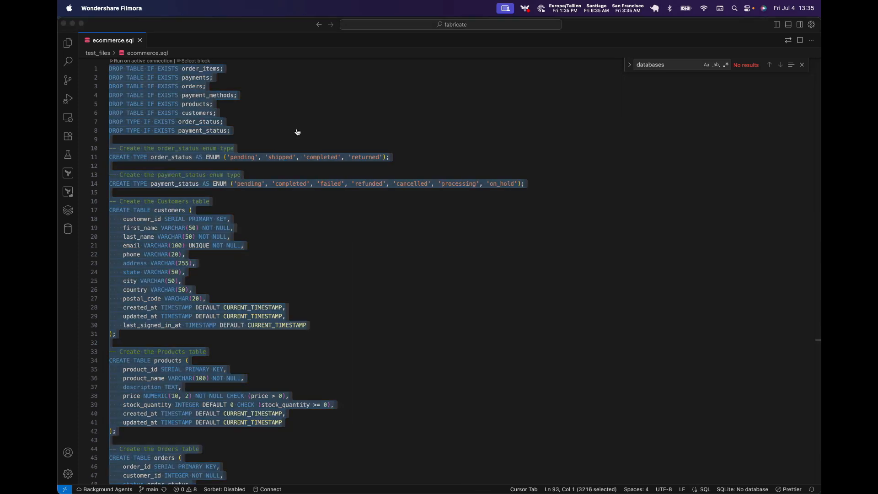
key(super+Tab)
click(356, 307)
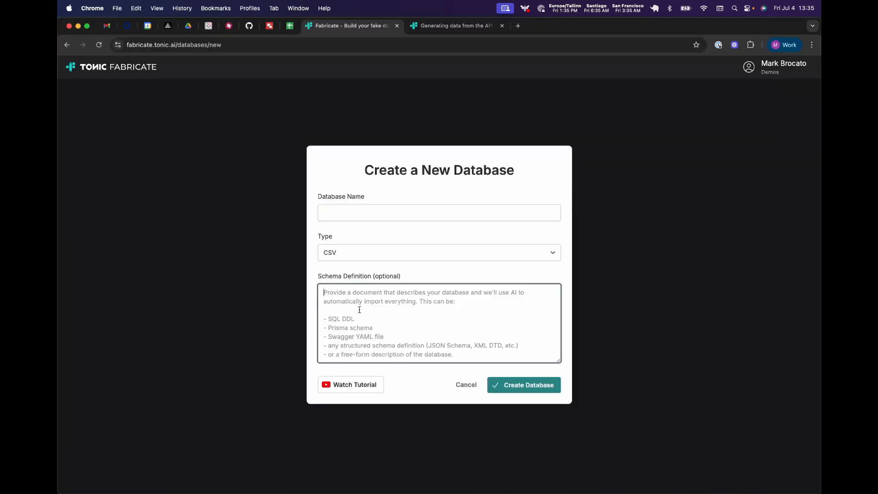
key(super+v)
Step: Name the database ecommerce, set its type to PostgreSQL, and create it from the pasted schema
click(355, 212)
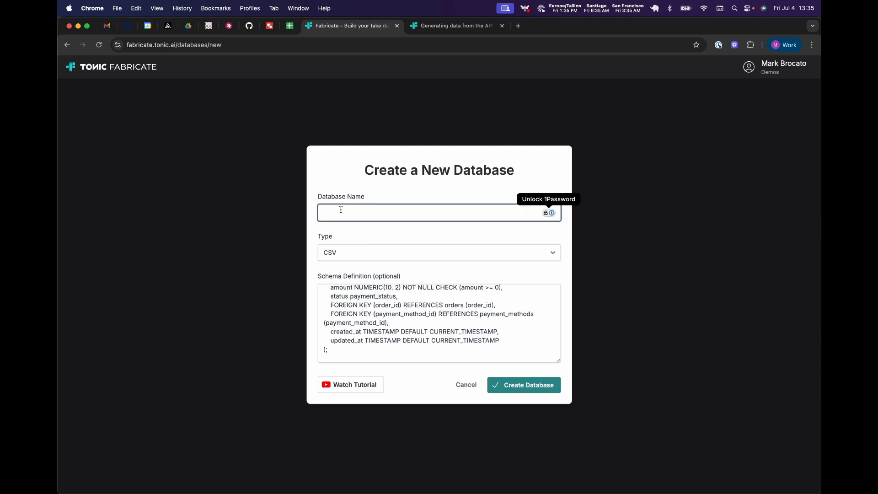
text(ecommerce)
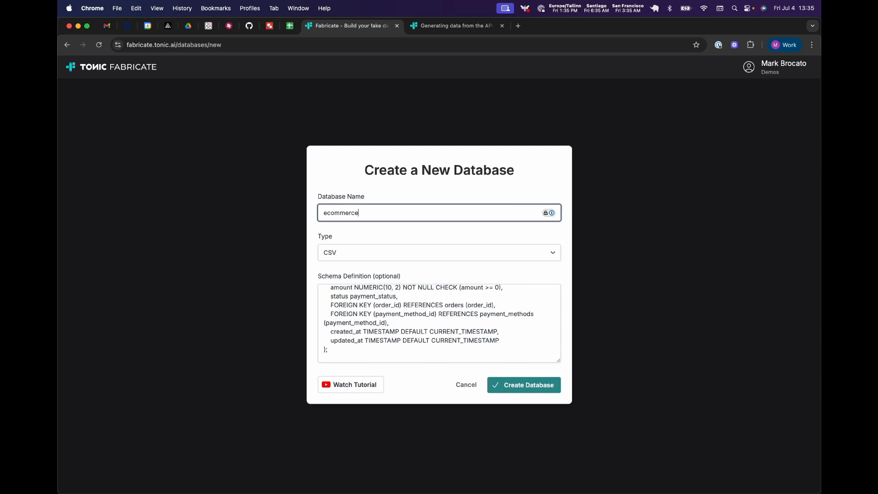
click(340, 259)
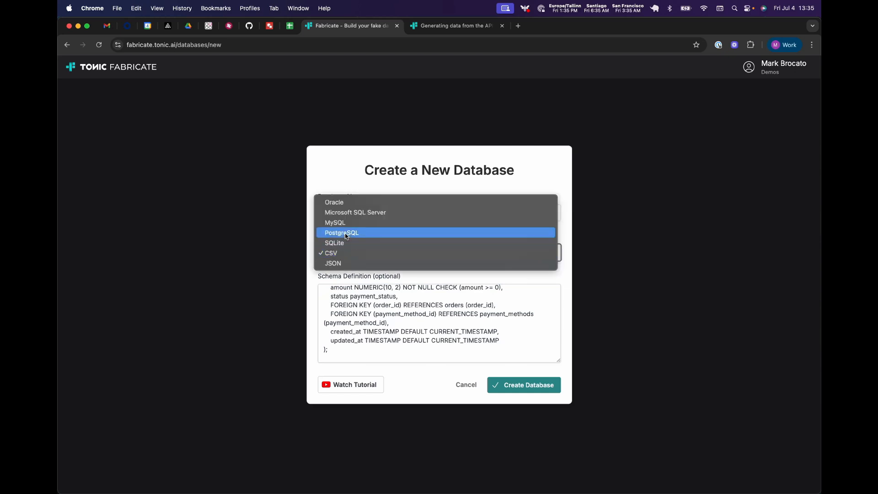
click(346, 232)
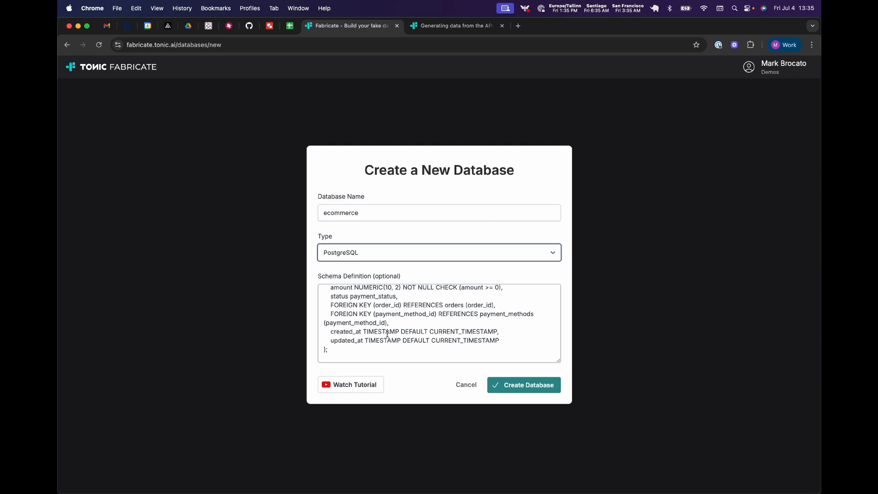
scroll(387, 334, up, 10)
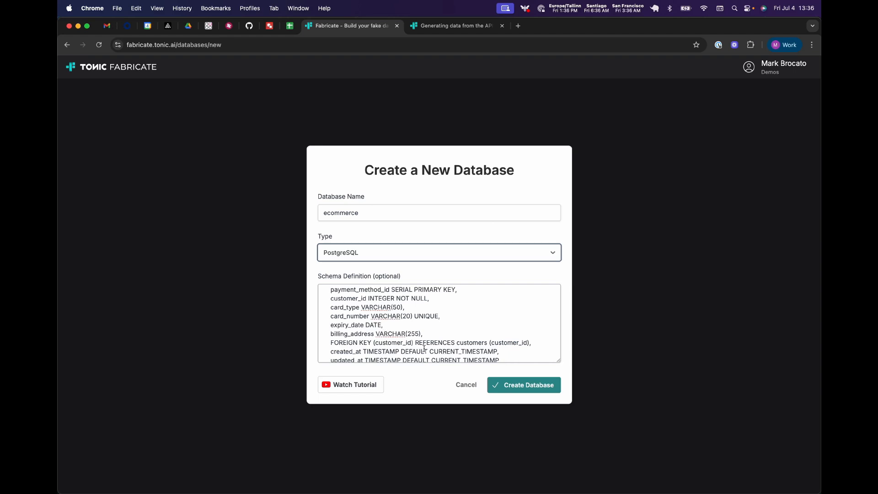
click(531, 389)
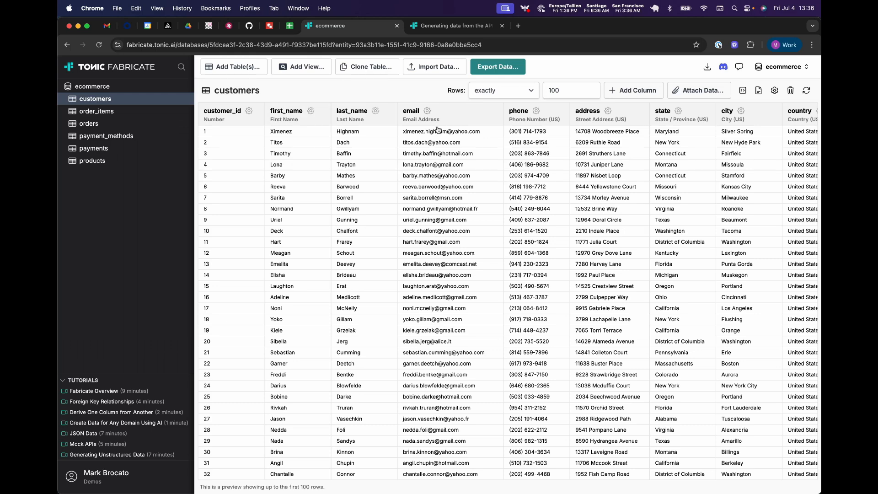
Step: Review the generated columns and sample data across the full width of the customers table
scroll(512, 142, right, 5)
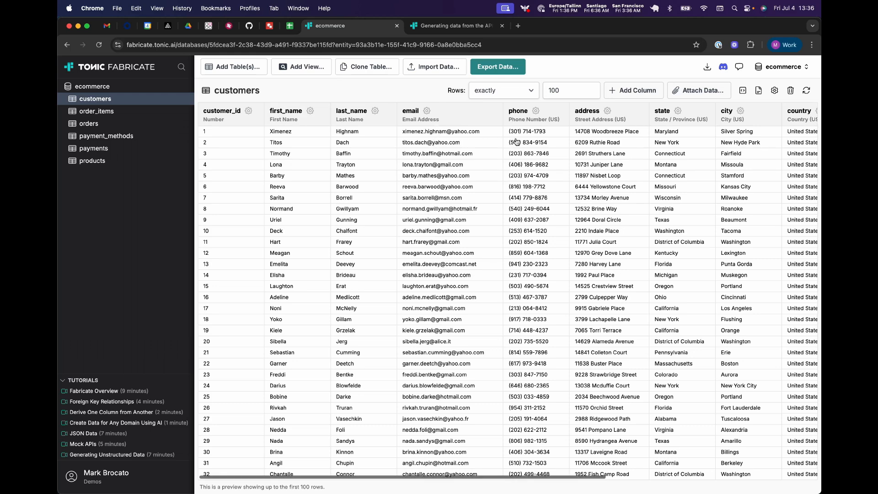
scroll(608, 141, right, 5)
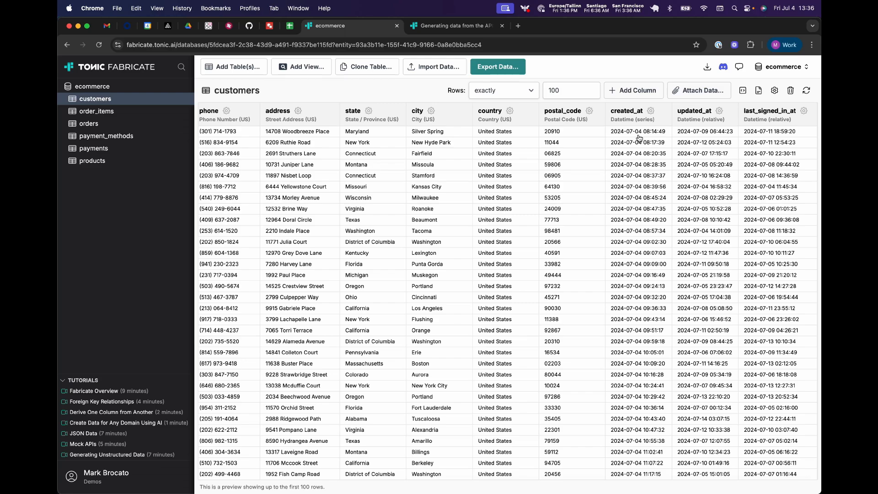
scroll(637, 137, left, 7)
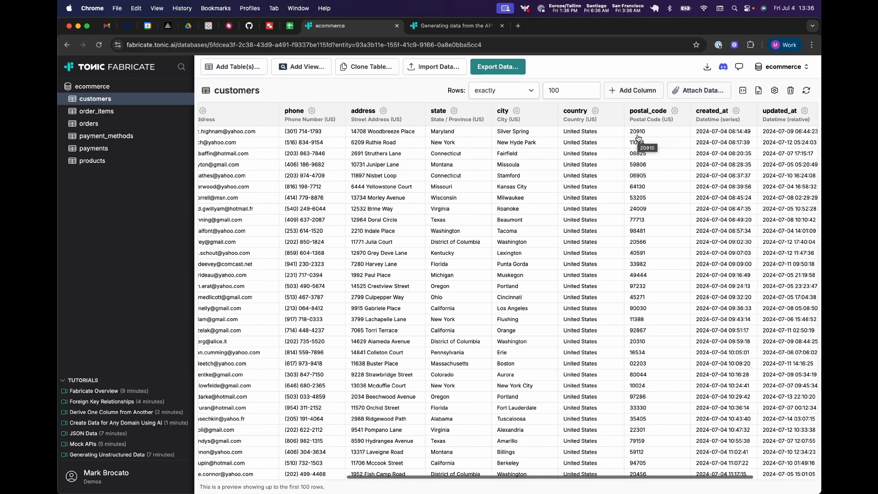
scroll(638, 138, left, 3)
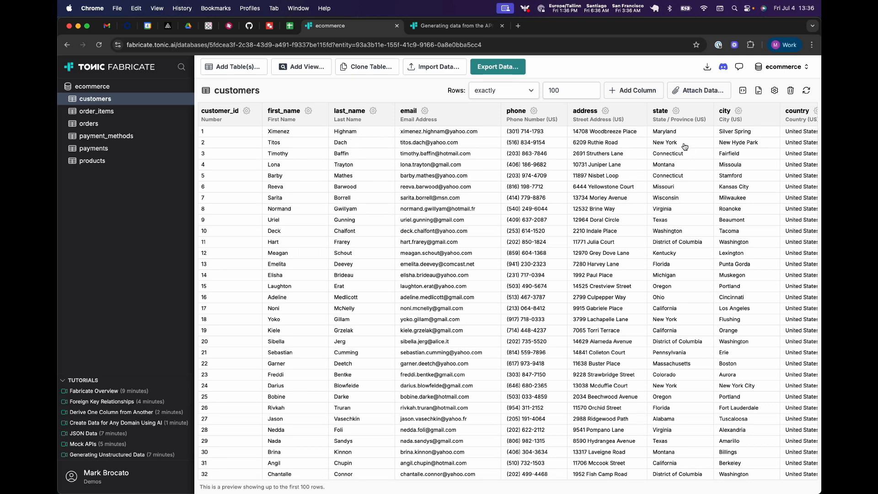
scroll(684, 146, right, 2)
scroll(663, 144, left, 2)
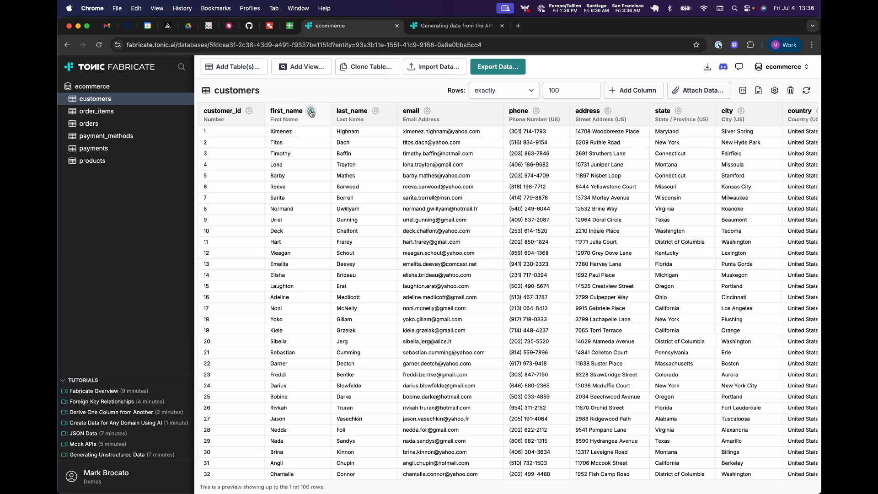
Step: Open the customer_id column's settings and browse the available data generators without changing the selection
click(249, 112)
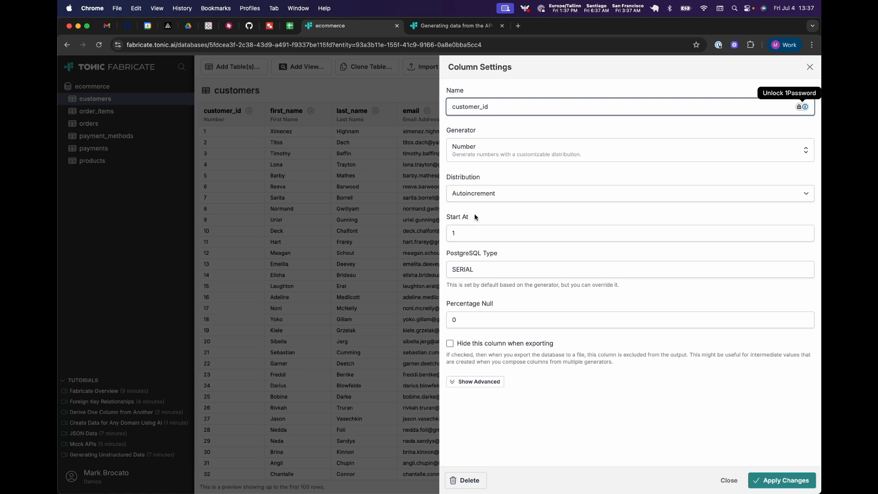
click(487, 151)
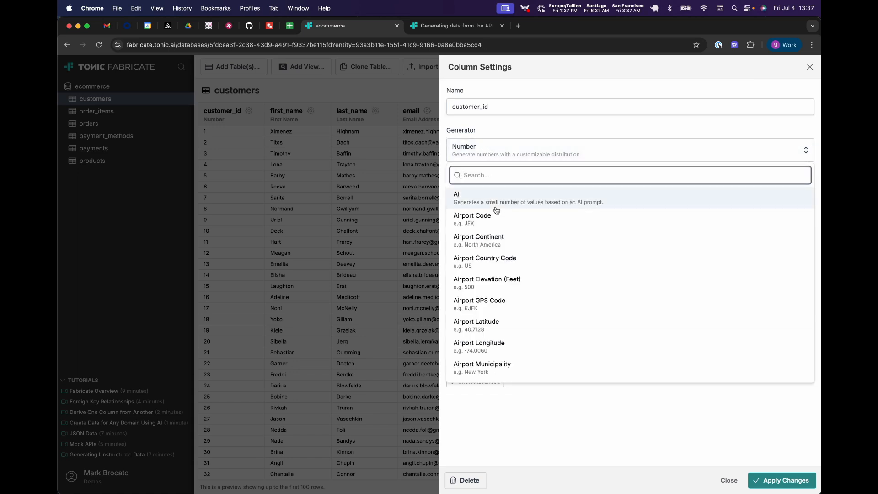
scroll(496, 210, down, 15)
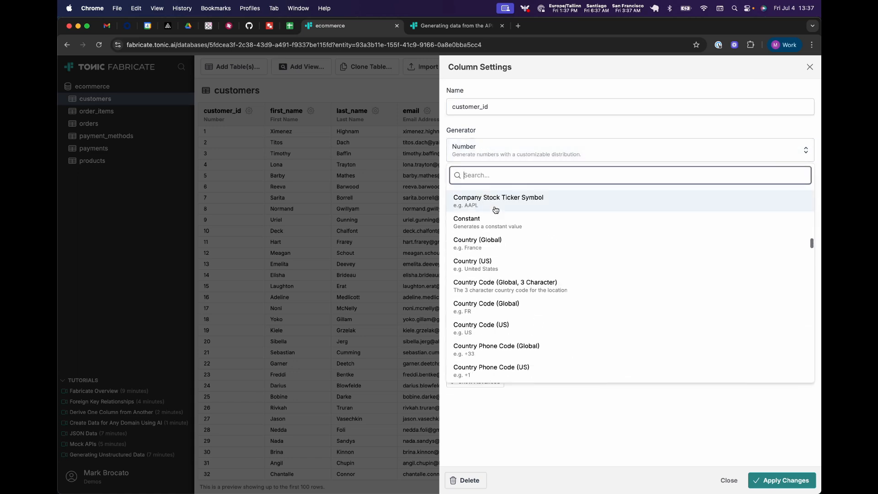
scroll(495, 209, down, 3)
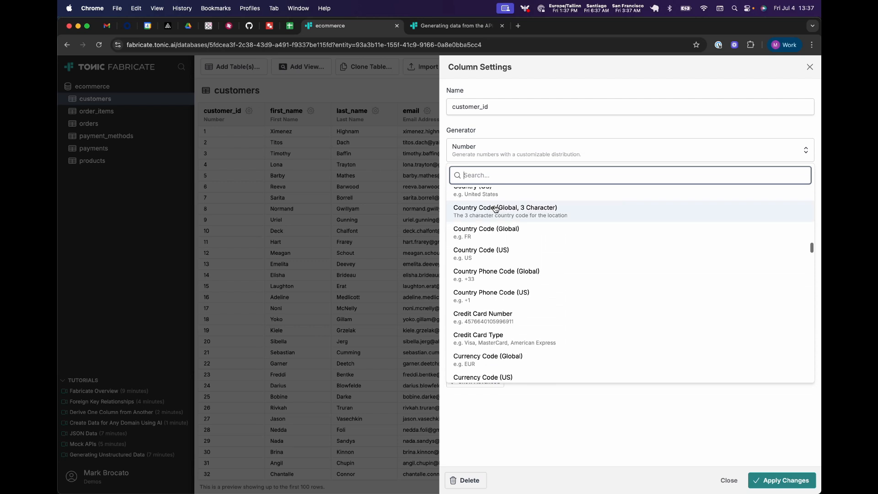
scroll(496, 210, up, 5)
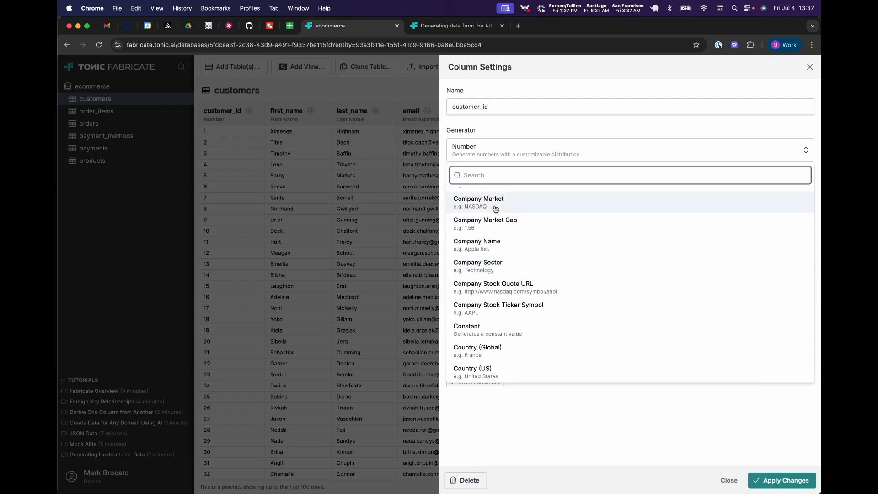
scroll(496, 210, up, 3)
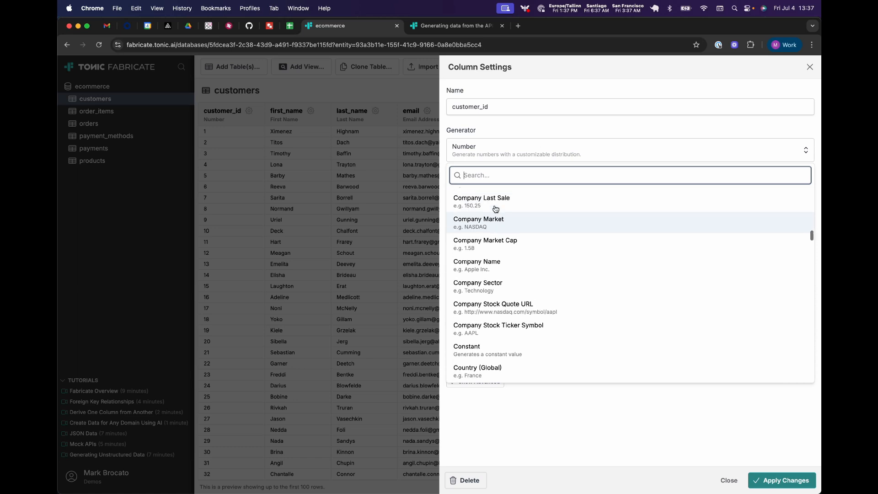
scroll(496, 209, up, 5)
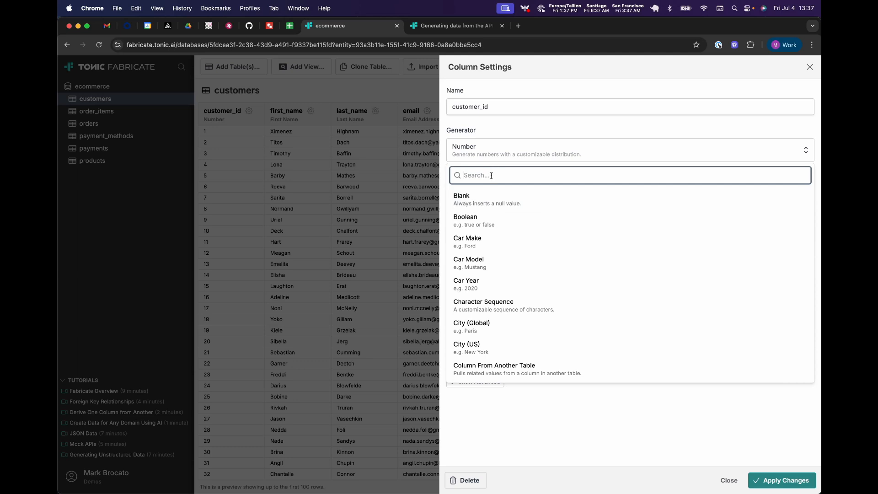
click(521, 164)
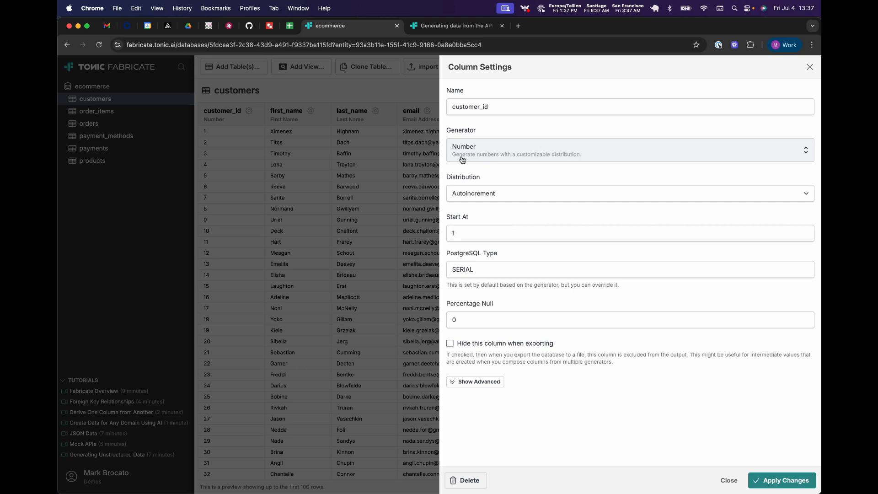
Step: Check the distribution options for the customer_id column and close its settings without applying changes
click(479, 192)
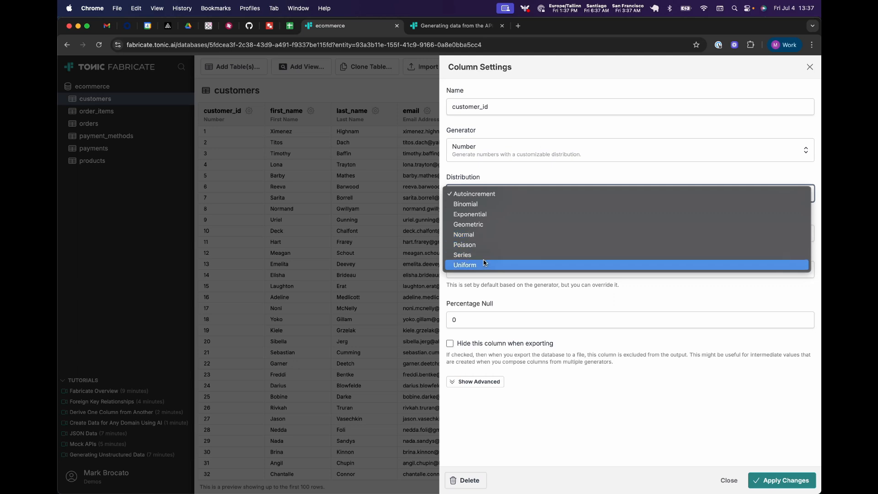
click(506, 174)
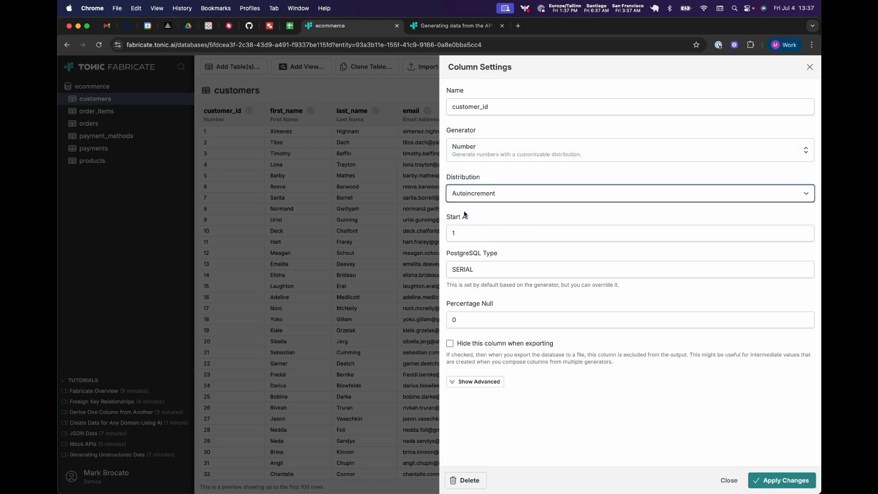
click(729, 480)
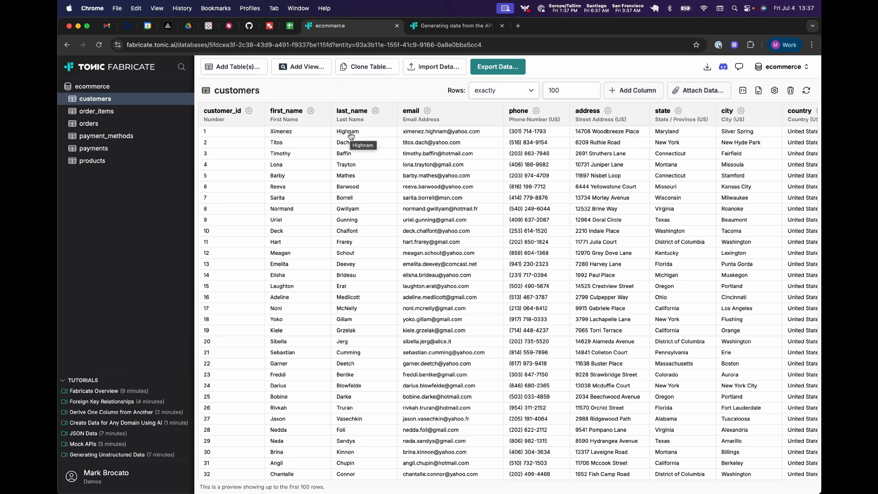
Step: Open the customers created_at column's settings and review its datetime type and start options without changing them
scroll(351, 136, right, 5)
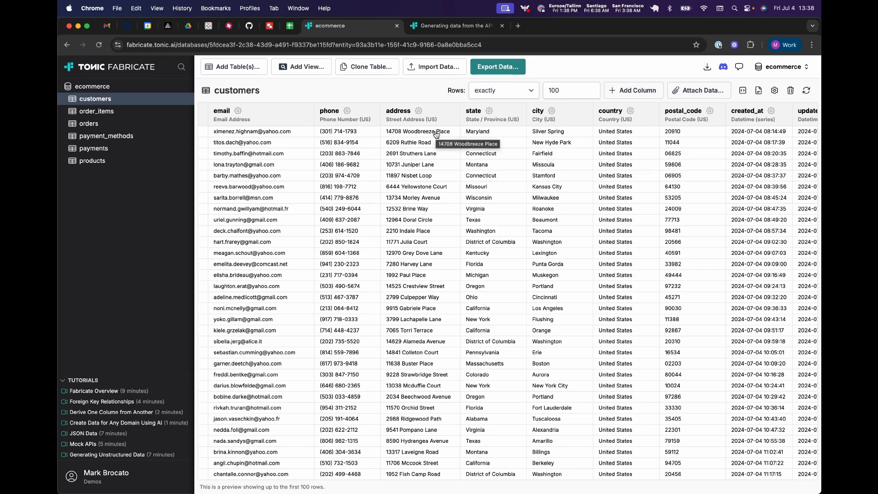
scroll(435, 134, right, 5)
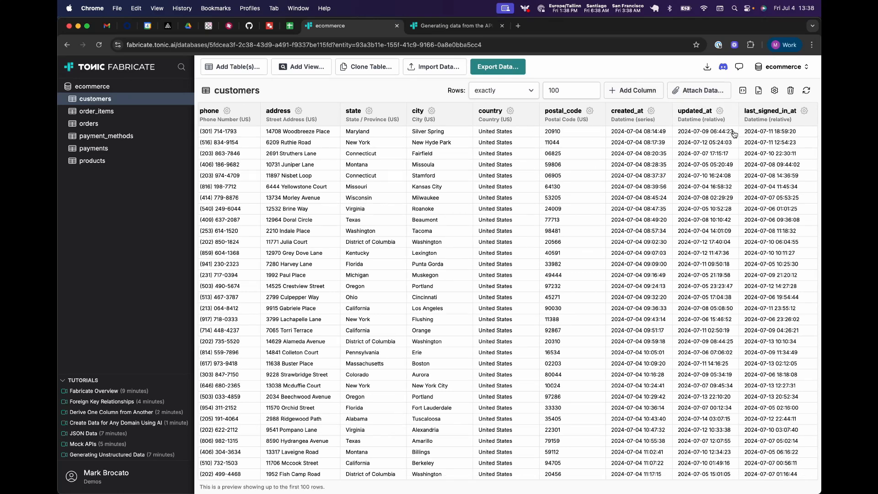
click(651, 111)
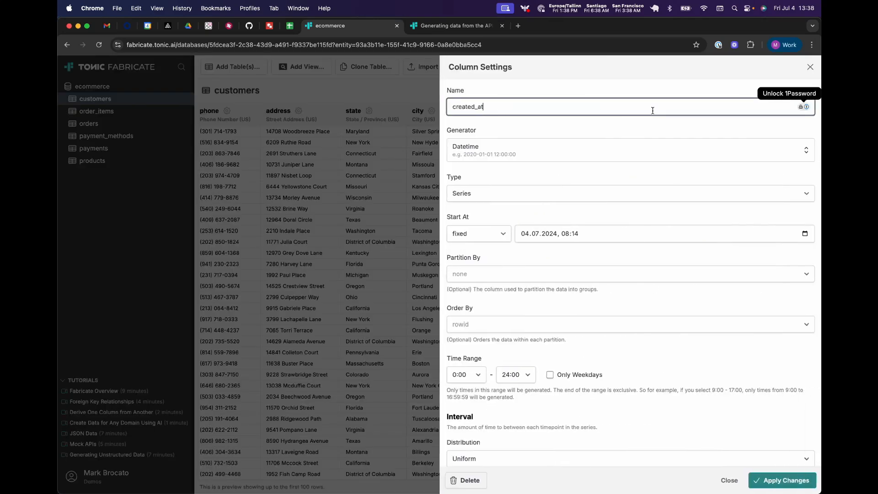
click(501, 191)
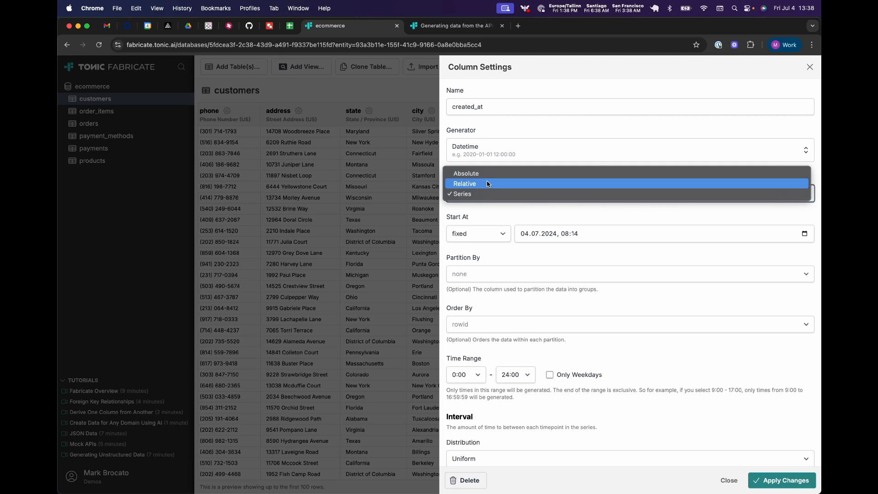
click(516, 206)
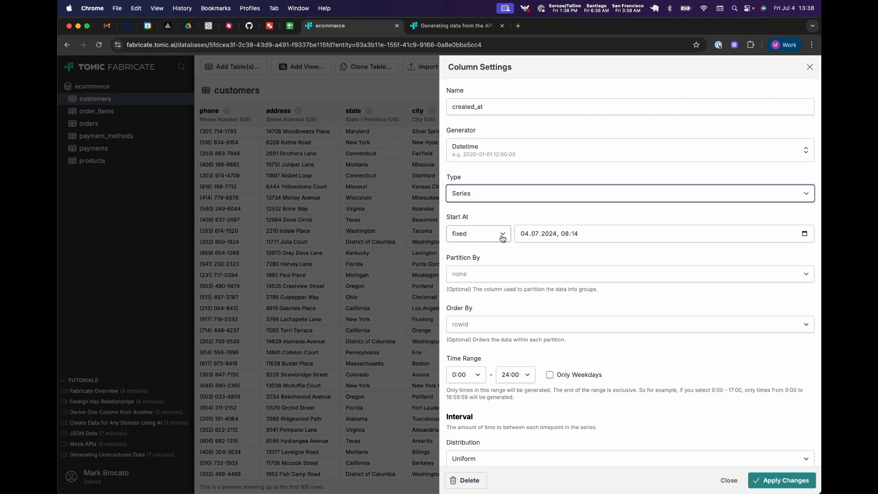
click(487, 237)
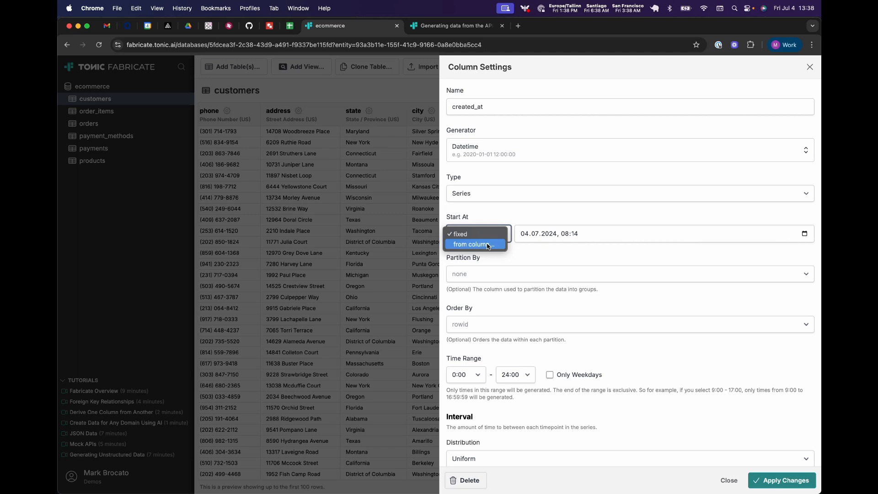
click(518, 214)
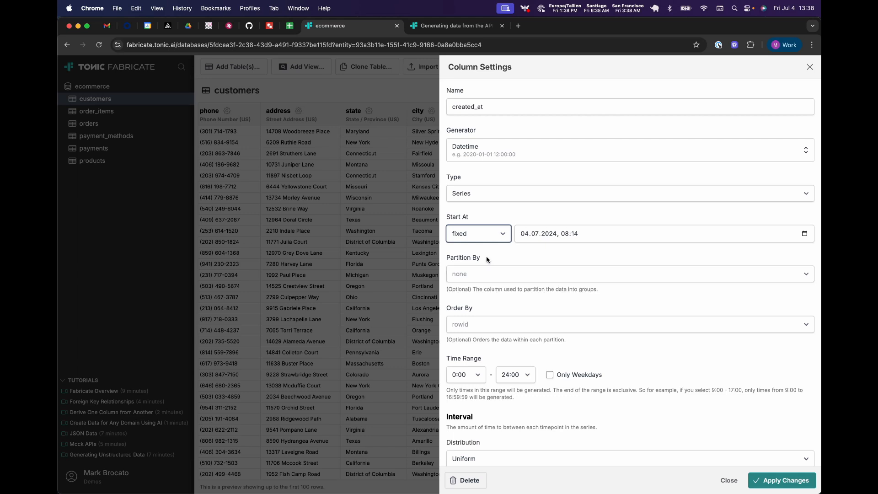
Step: Review the interval distribution, range and unit settings of the created_at column, and close its settings without applying changes
scroll(486, 256, down, 5)
scroll(486, 253, down, 2)
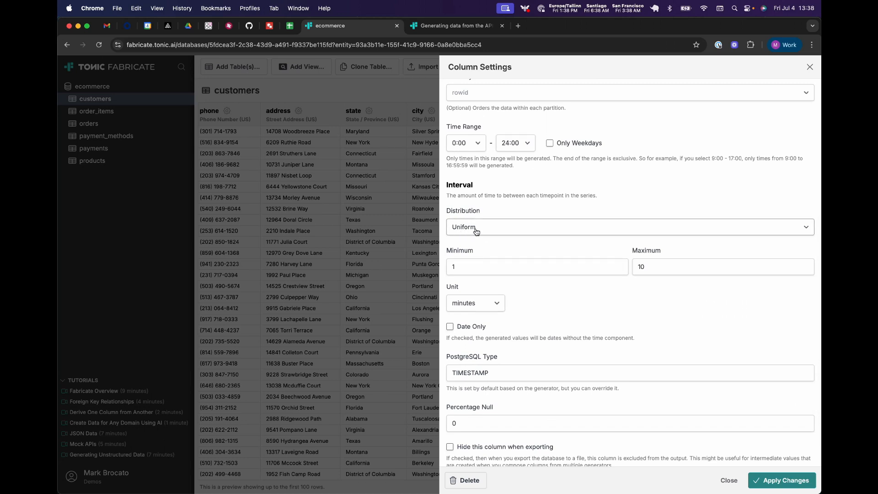
click(453, 268)
text(1)
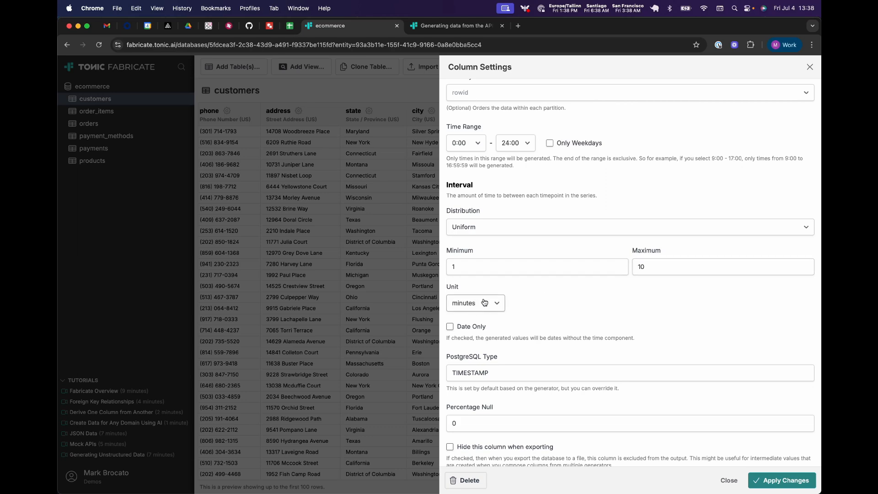
click(428, 273)
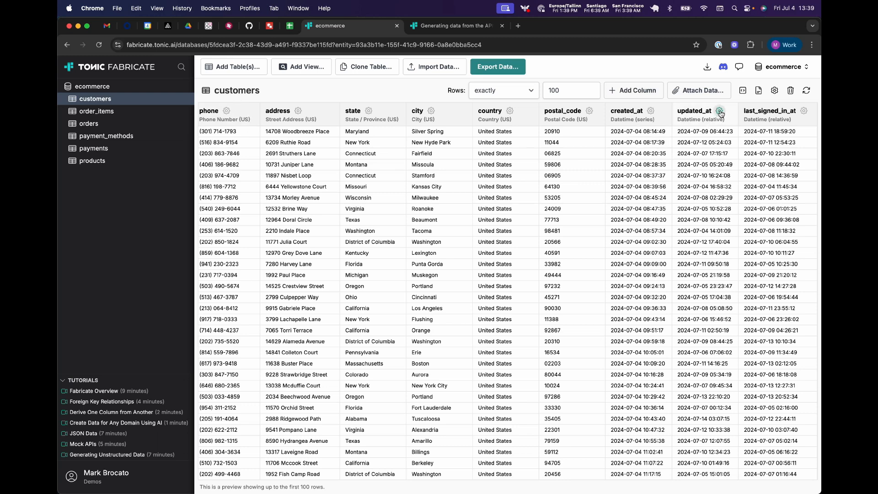
Step: Check how the updated_at column's relative date range is configured, and close its settings without applying changes
click(719, 111)
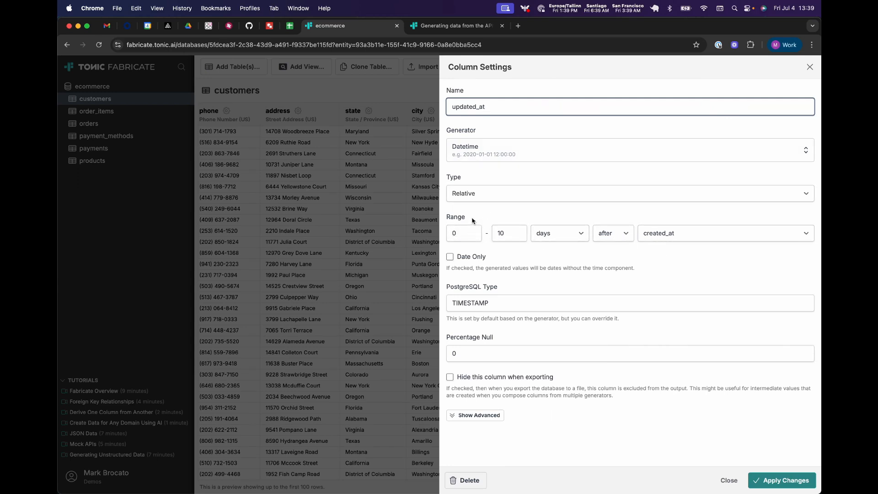
click(418, 203)
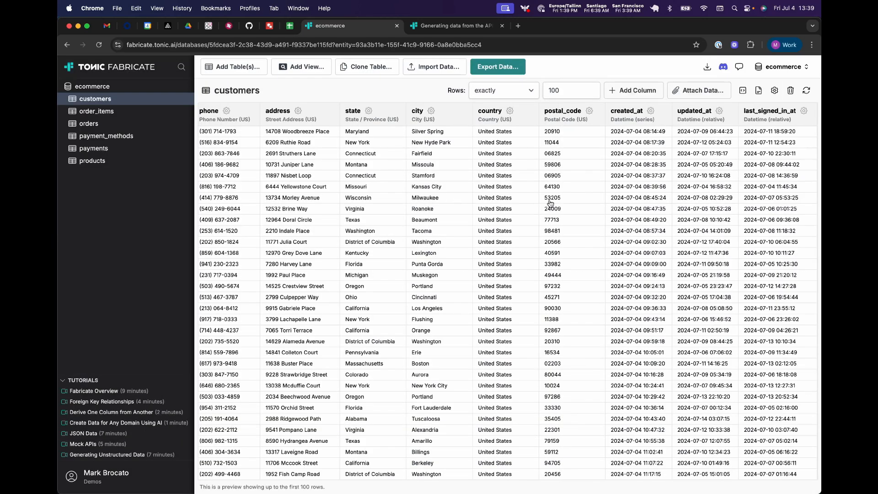
scroll(549, 201, left, 10)
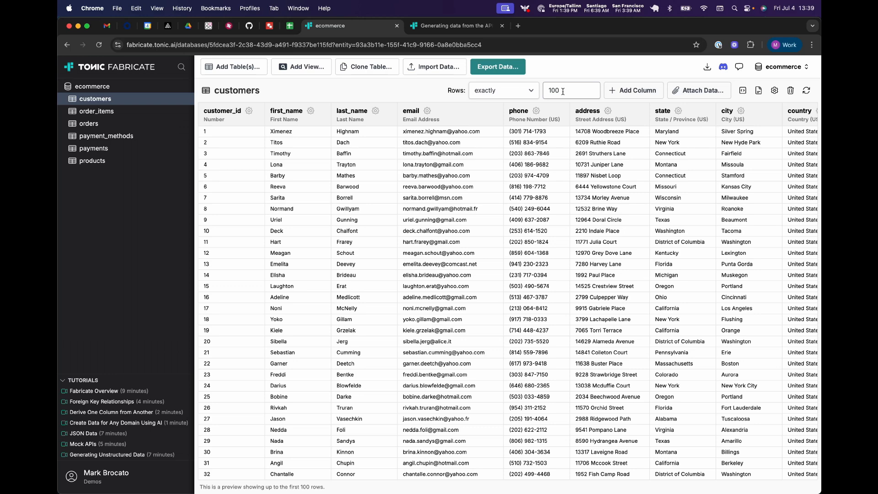
Step: Open the orders table and compare its customer_id column with the orders foreign key definition in ecommerce.sql in Cursor
click(95, 127)
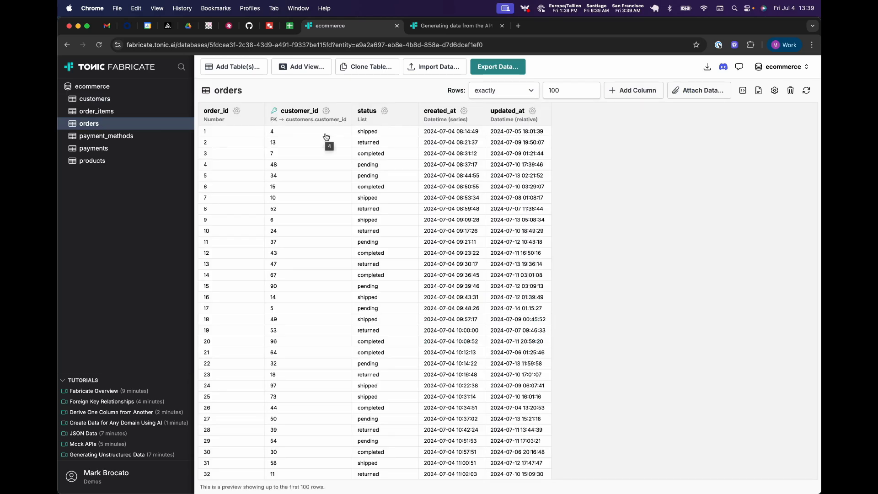
key(super+Tab)
key(super+Tab)
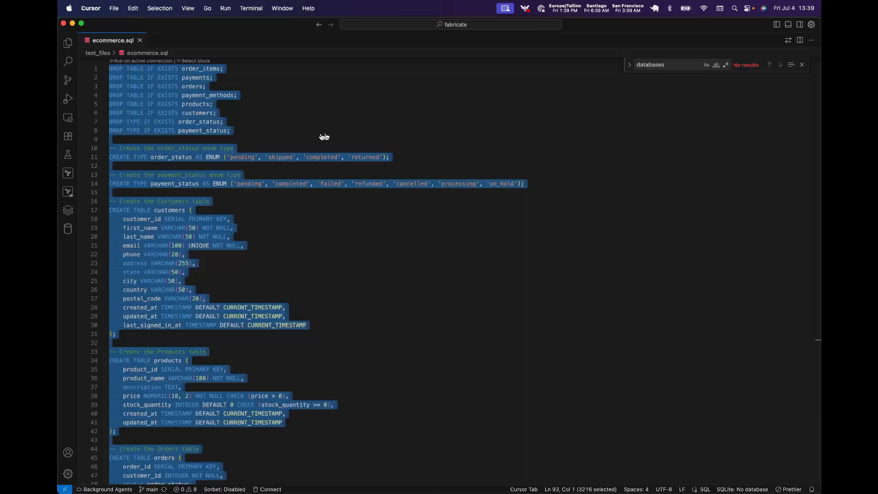
click(352, 210)
scroll(301, 242, down, 4)
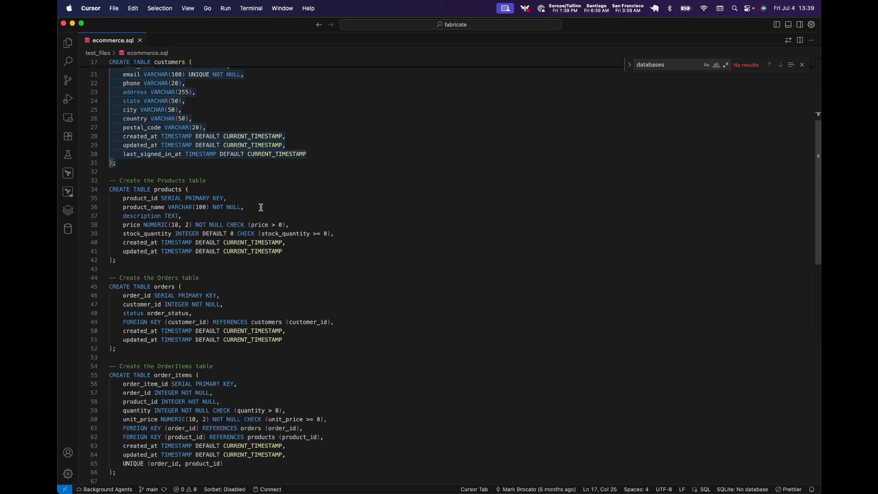
scroll(261, 207, down, 4)
drag(332, 225, 126, 225)
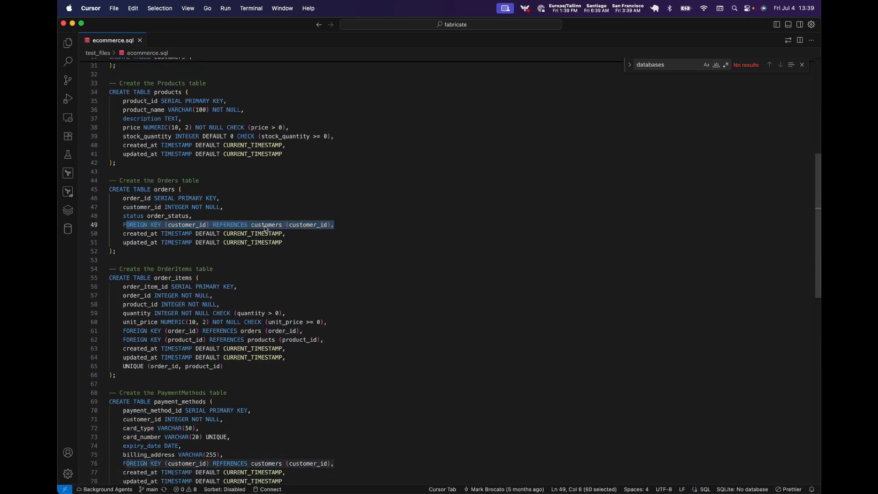
key(super+Tab)
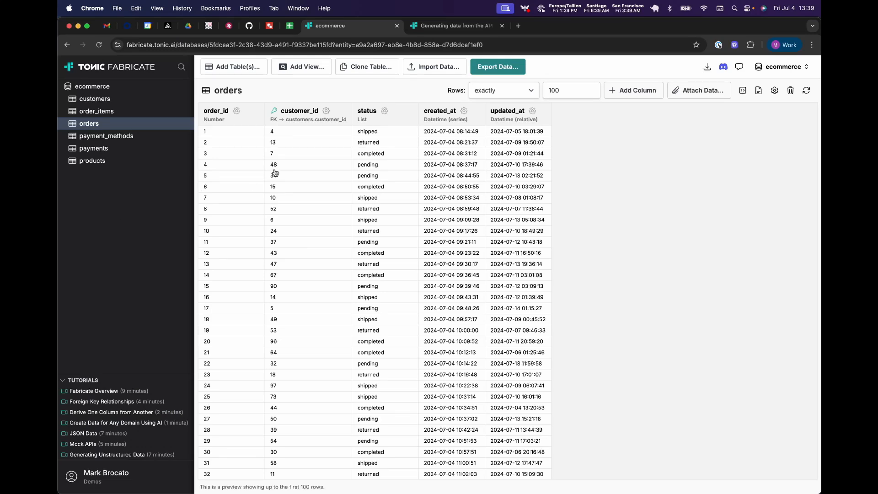
Step: Base the orders row count on the customer_id foreign key, with a uniform cardinality of 1 to 3, and apply it
click(326, 111)
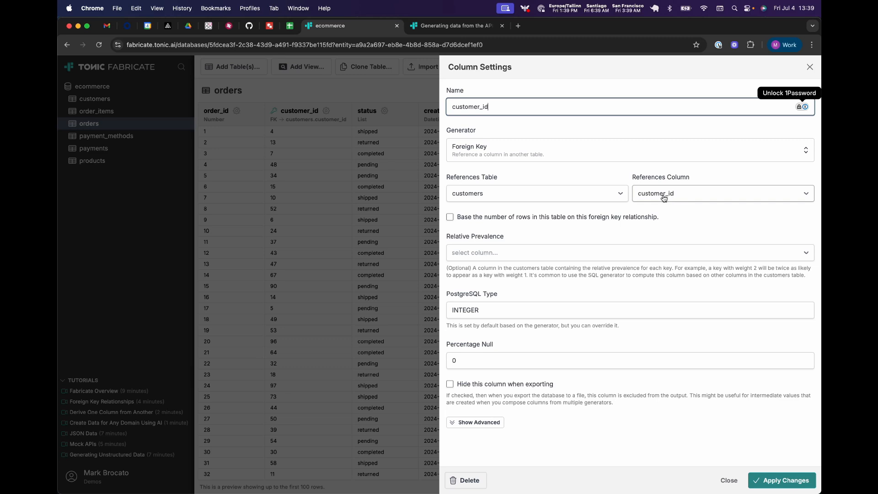
click(450, 218)
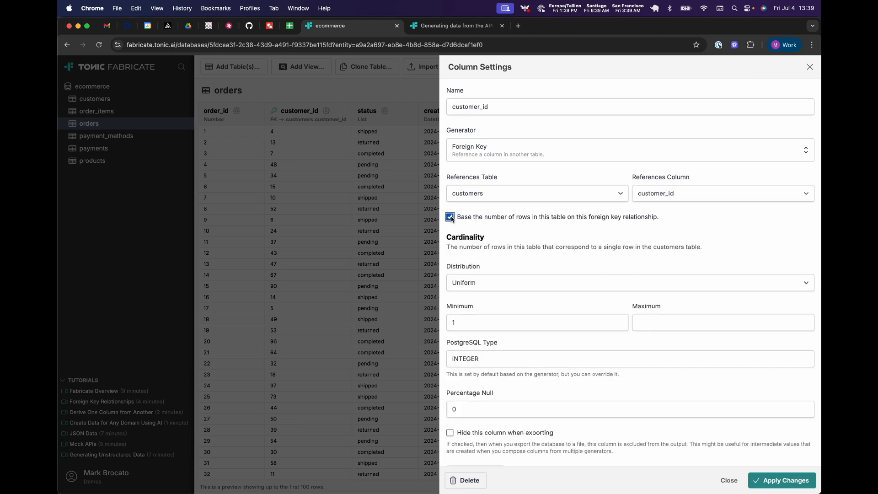
click(489, 282)
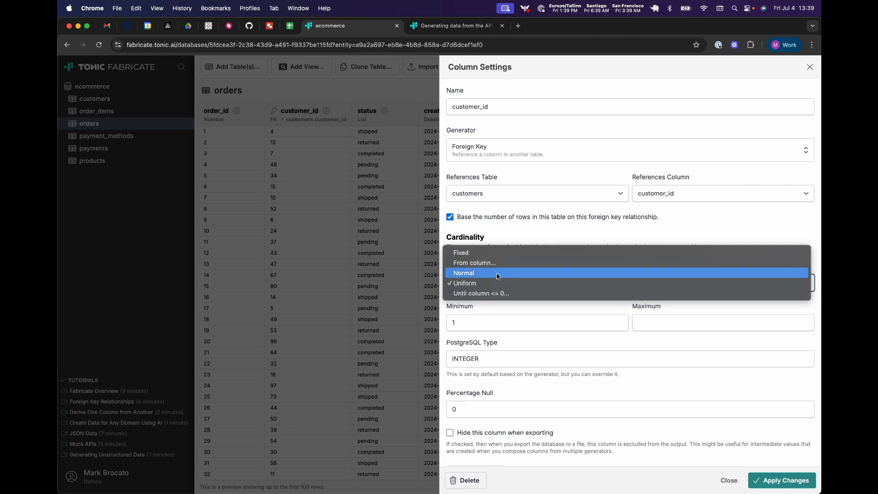
click(527, 235)
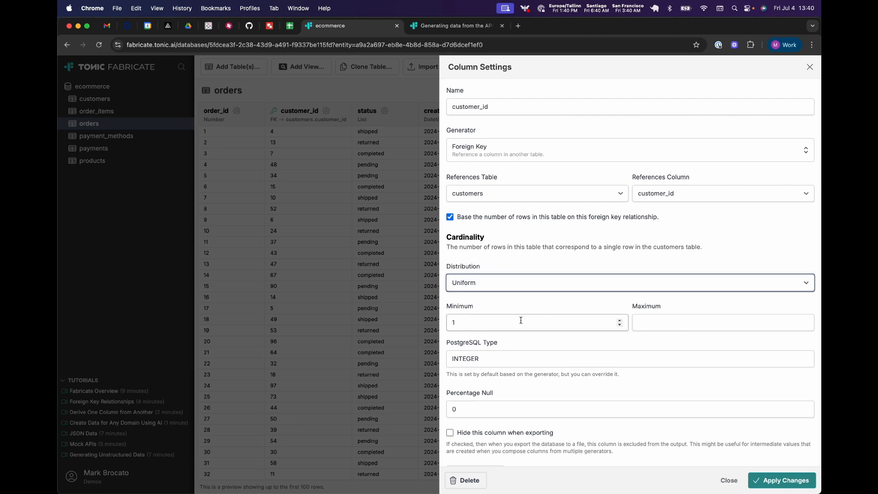
click(645, 324)
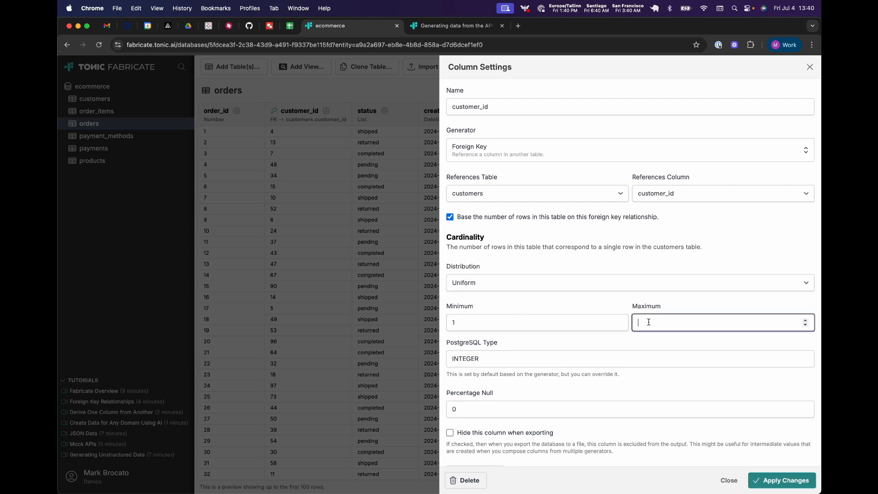
click(770, 480)
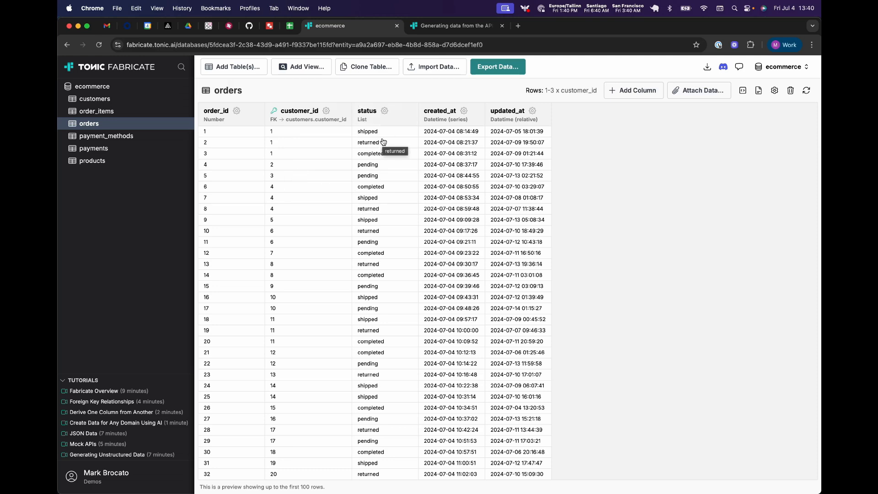
Step: Switch to Cursor and examine the order_status enum definition in ecommerce.sql, returning to the orders table in Chrome
key(super+Tab)
click(272, 94)
scroll(198, 142, up, 10)
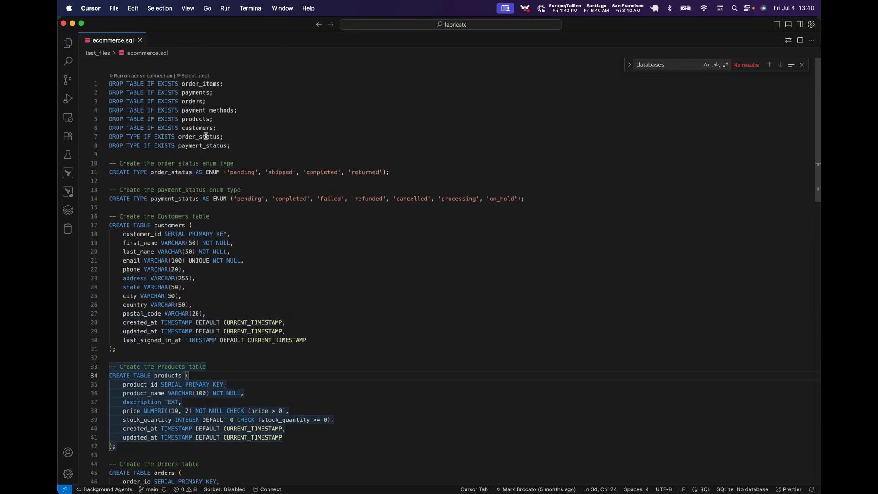
drag(395, 171, 110, 172)
key(super+Tab)
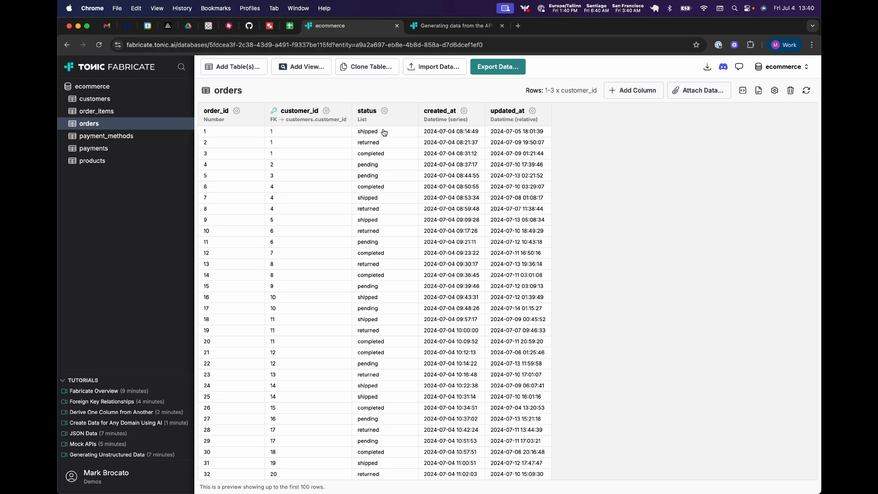
Step: Open the orders status column's settings and compare its list values with the order_status enum in ecommerce.sql
click(384, 111)
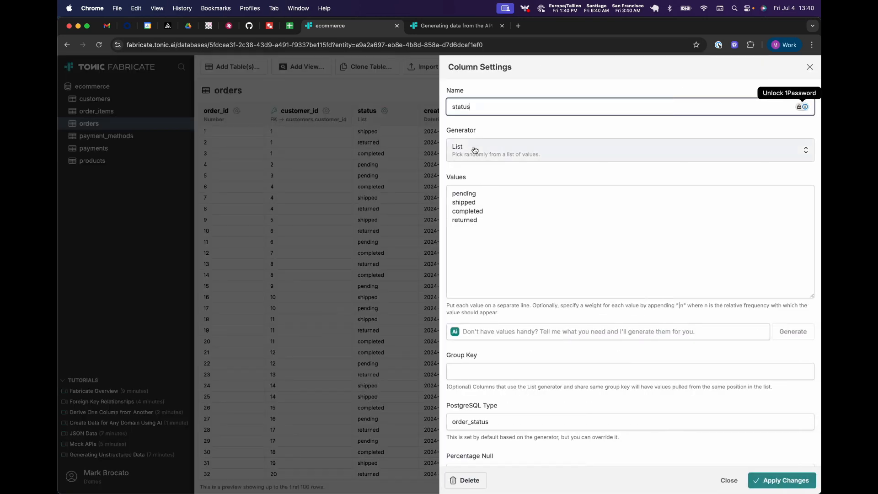
drag(483, 220, 455, 192)
click(497, 213)
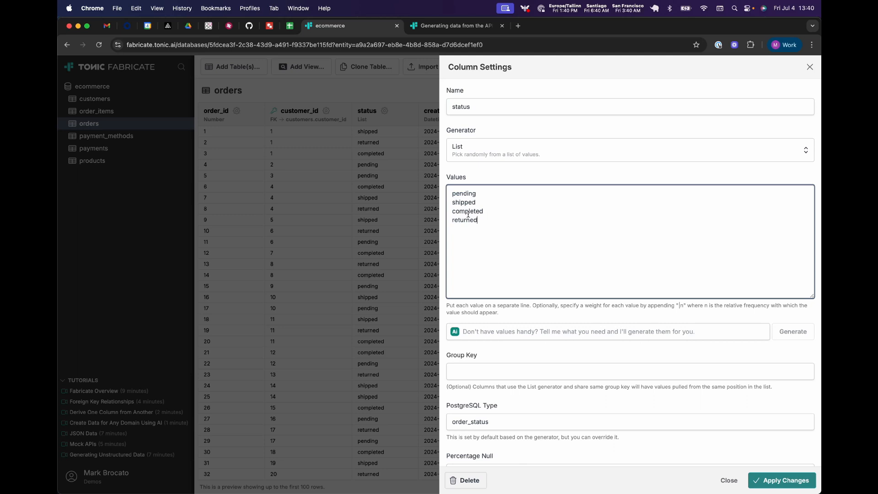
key(super+Tab)
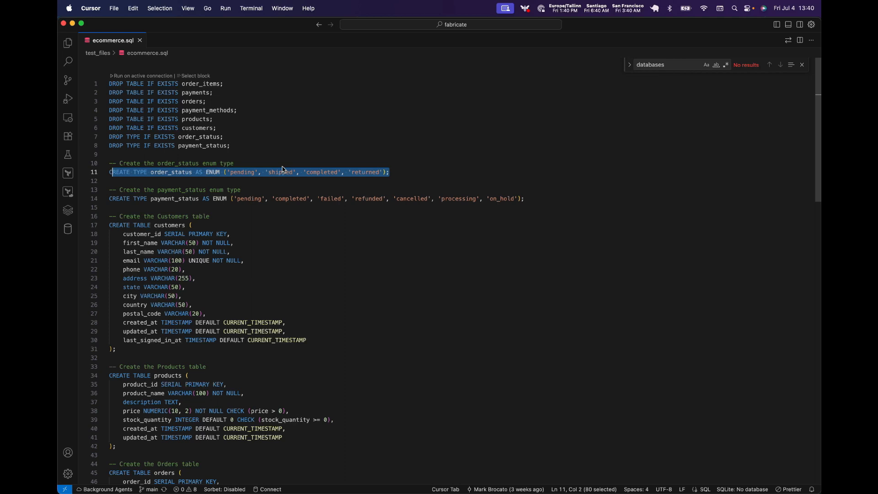
key(super+Tab)
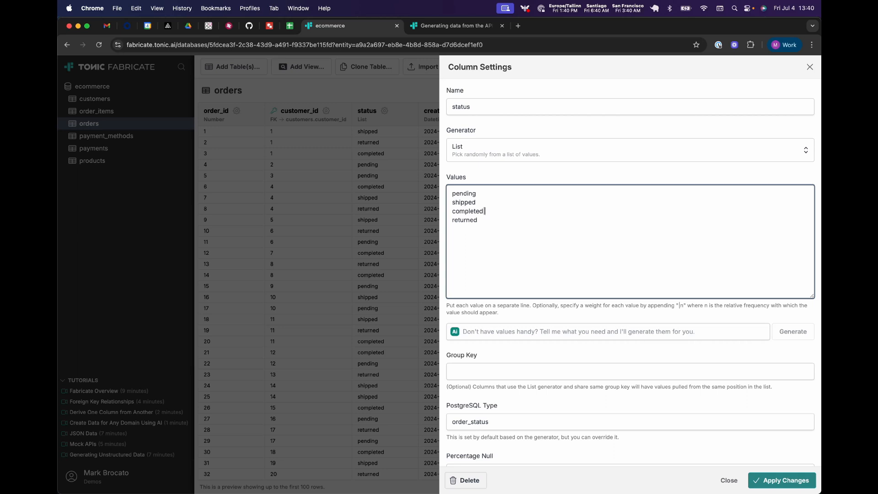
Step: Give the completed value a relative weight of 10 in the status list and apply the changes
text(10)
key(Up)
key(Up)
key(Up)
key(Up)
click(769, 478)
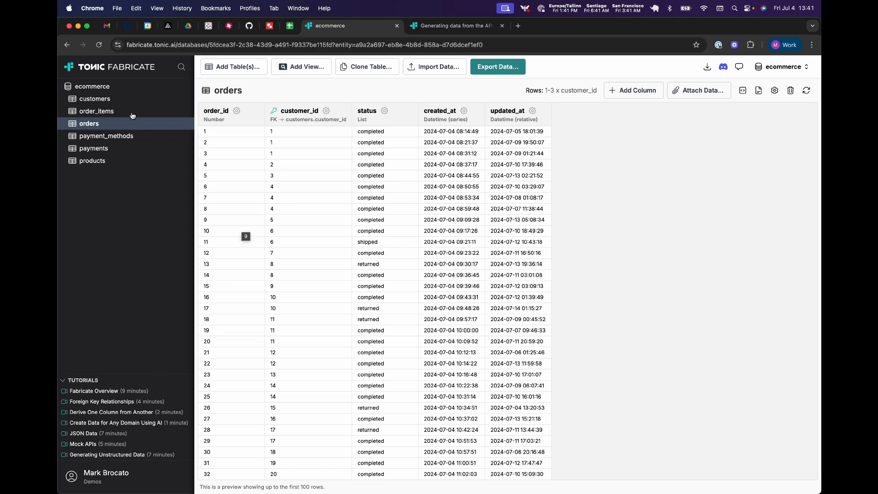
Step: Open the products table and review the Attach Data options for using a CSV file, keeping the append option
click(97, 161)
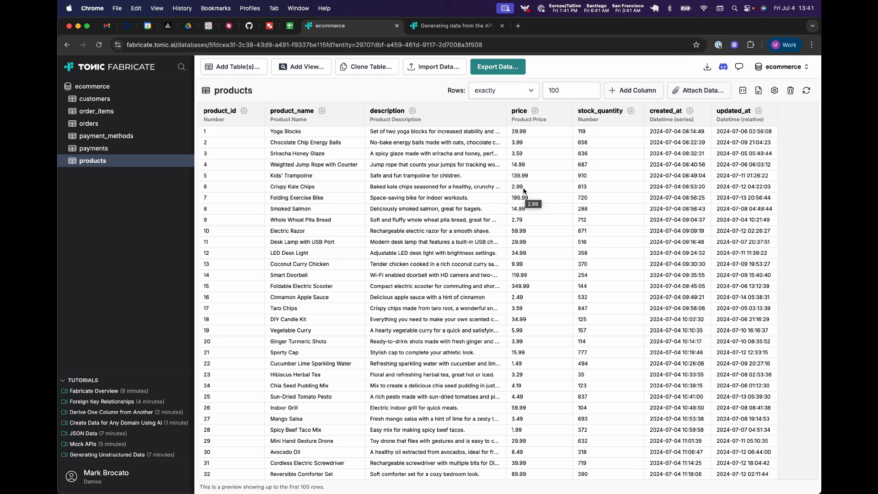
click(697, 94)
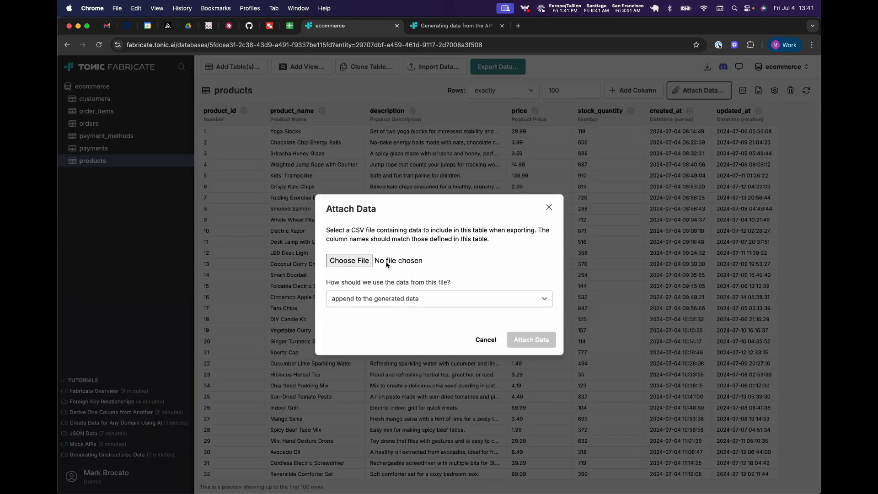
click(366, 301)
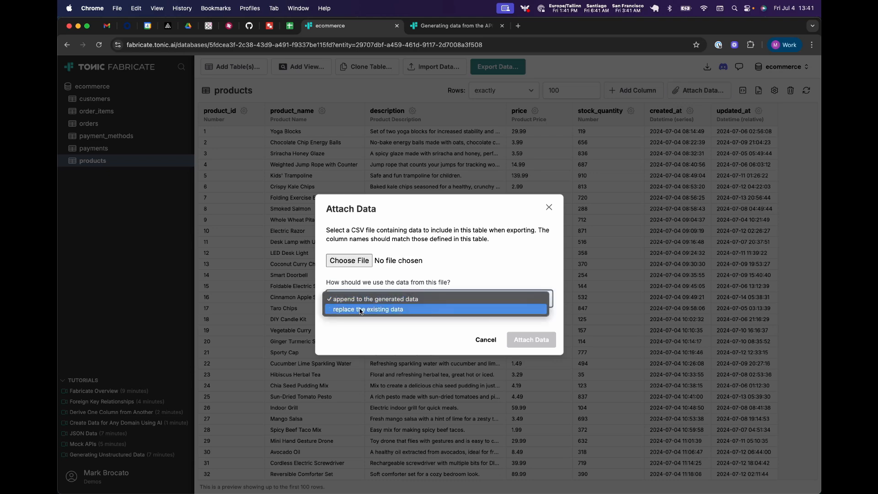
click(399, 333)
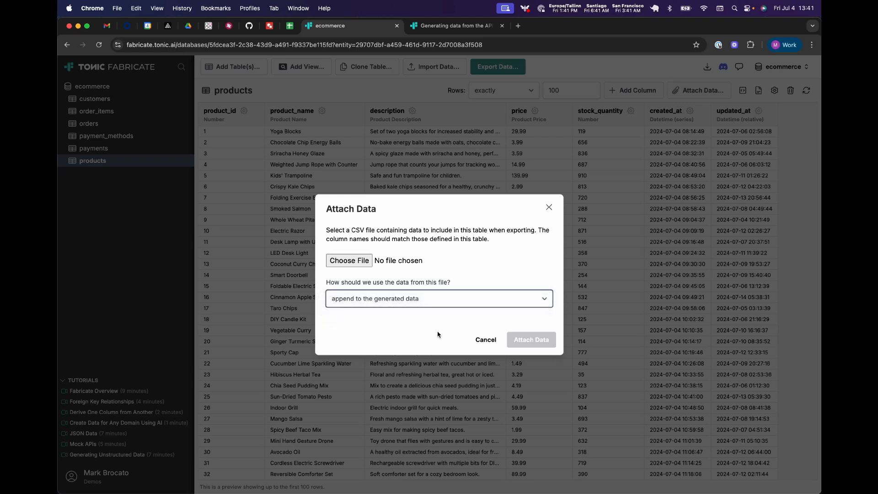
Step: Dismiss the Attach Data dialog, set the products table to be hidden when exporting, and save the table settings
click(485, 340)
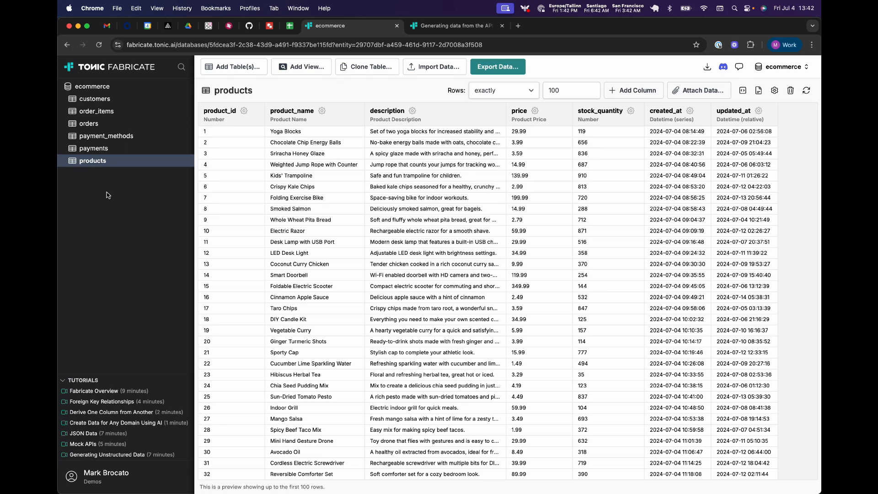
click(774, 92)
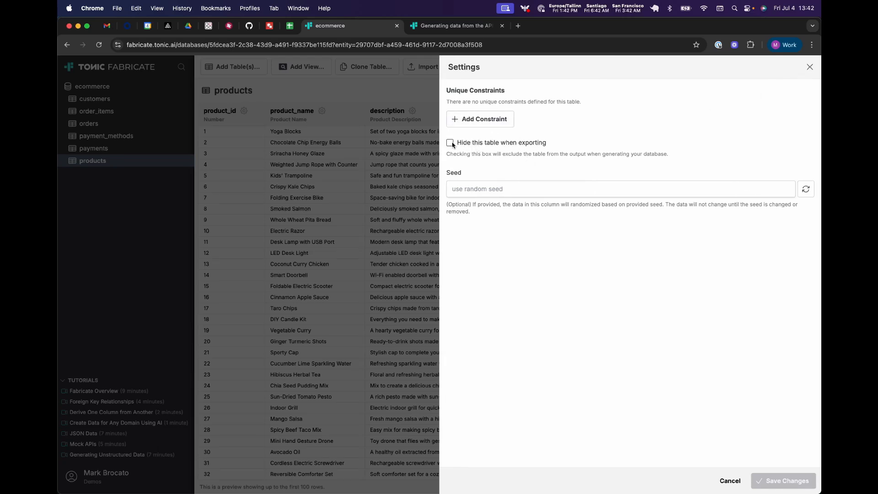
click(497, 143)
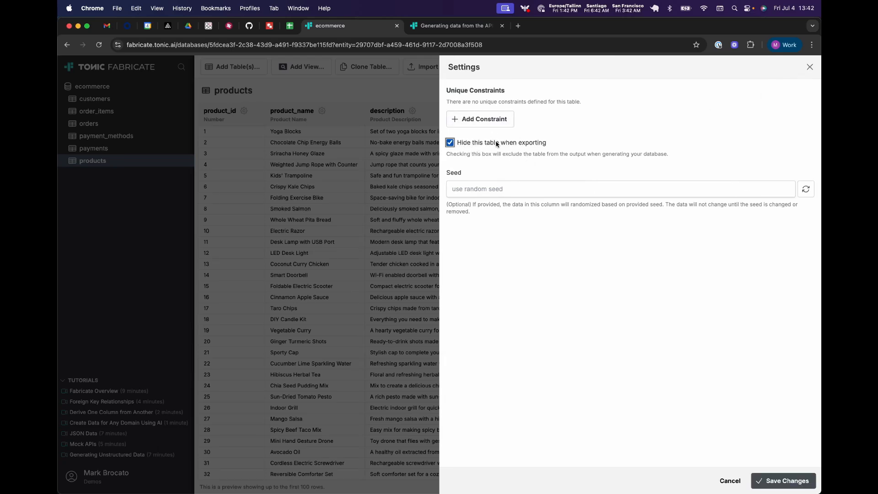
click(772, 480)
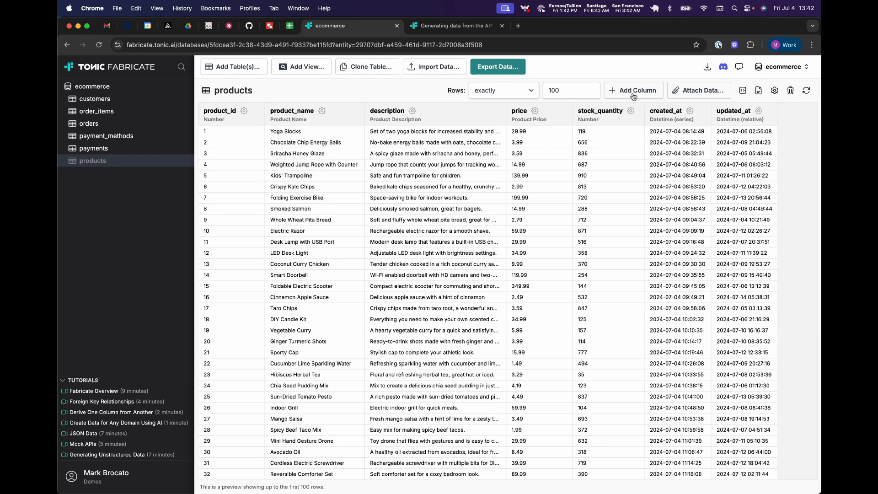
Step: Turn off hiding of the products table when exporting and save its settings
click(774, 91)
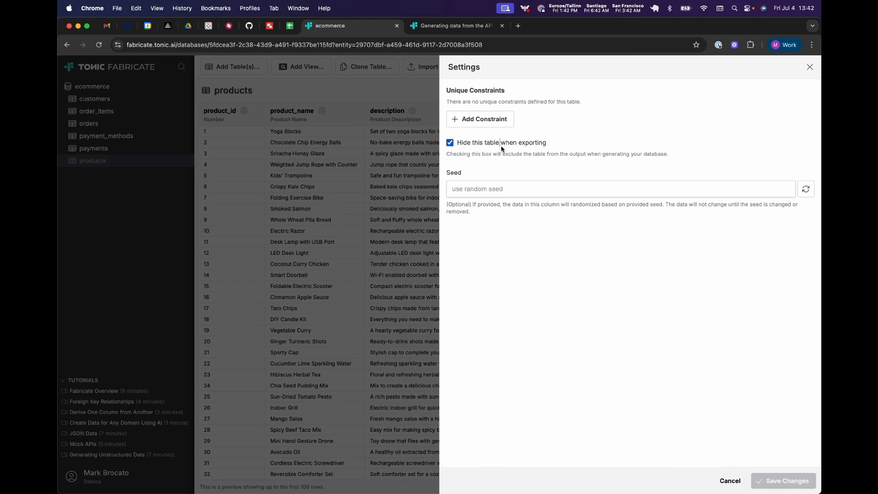
click(450, 143)
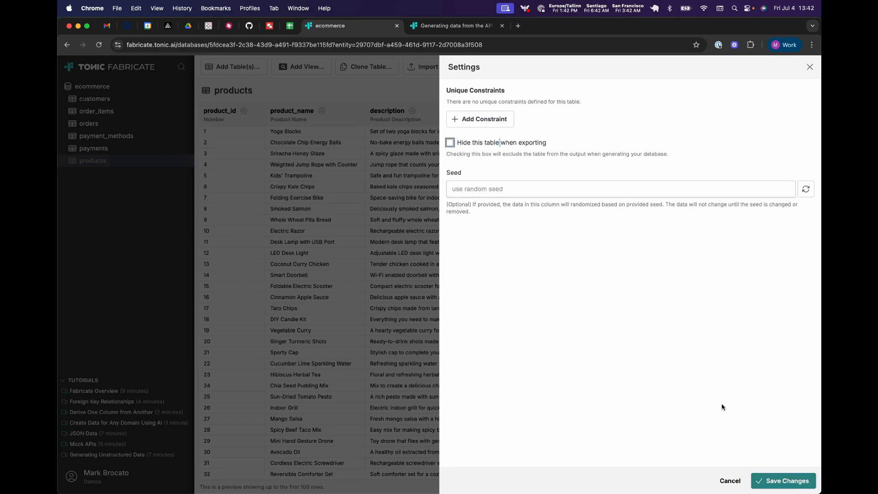
click(775, 482)
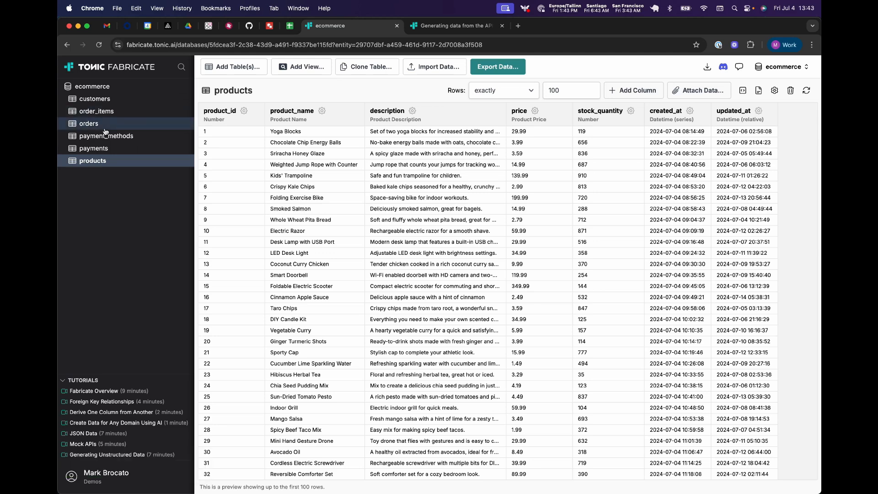
Step: Start a new column named subtotal in the order_items table and choose SQL as its generator
click(104, 111)
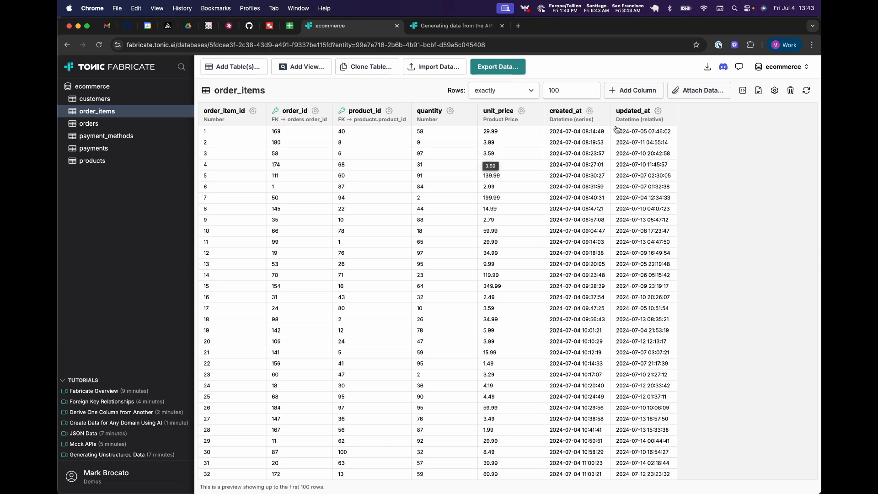
click(638, 91)
text(subt)
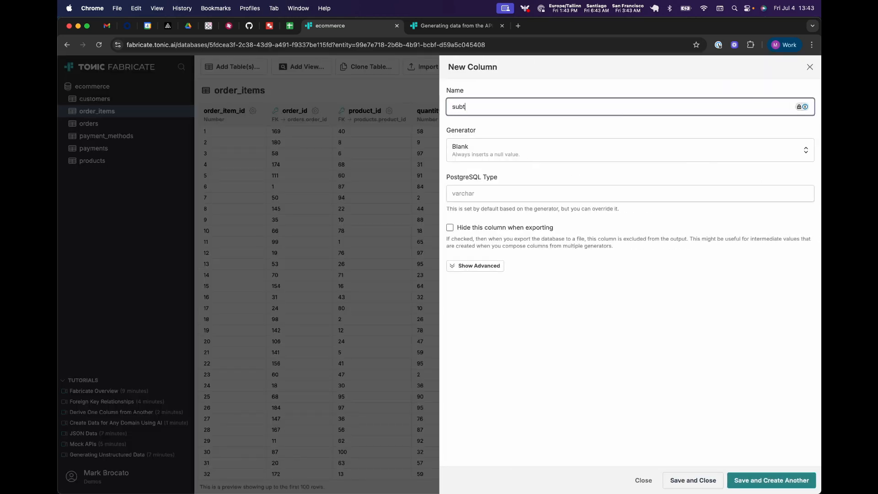
text(otal)
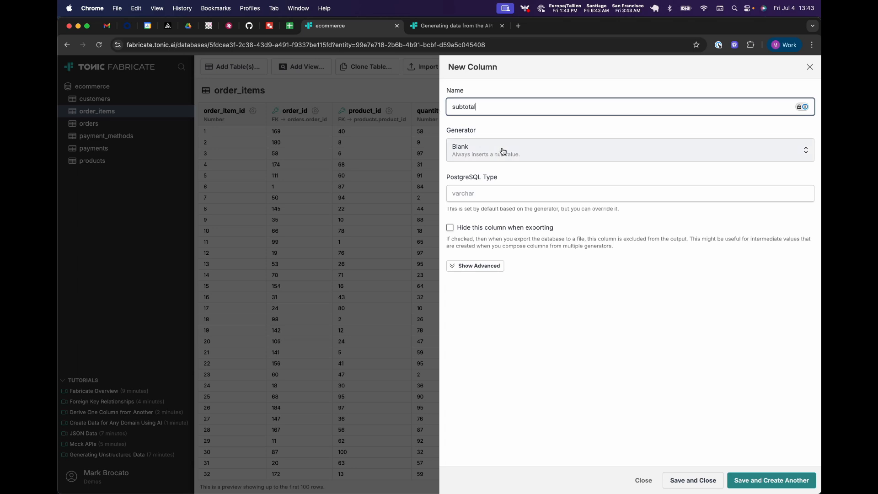
click(501, 147)
text(SQL)
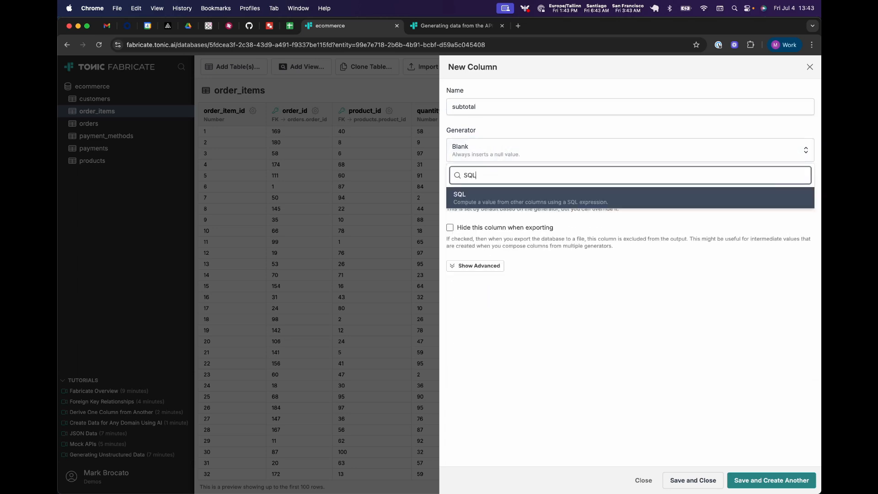
click(510, 196)
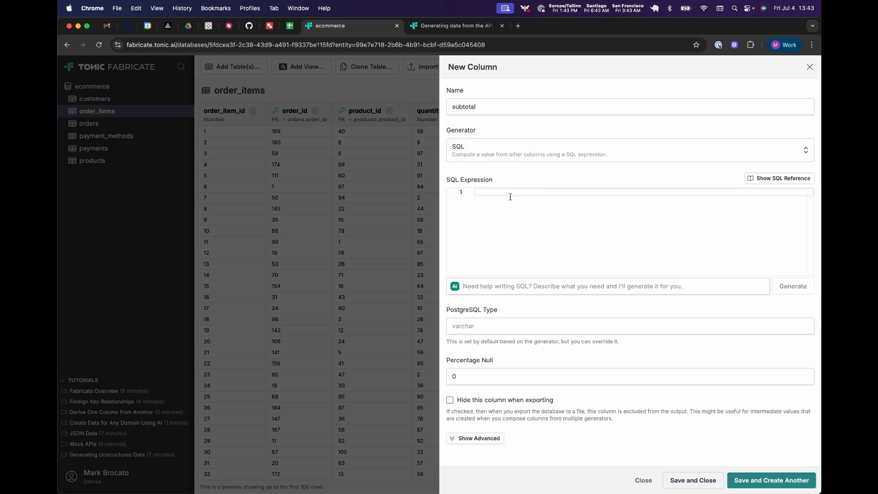
Step: Generate the subtotal's SQL expression from the AI prompt "calculate the subtotal, and round to 2 decimals" and save the column
click(502, 207)
click(515, 288)
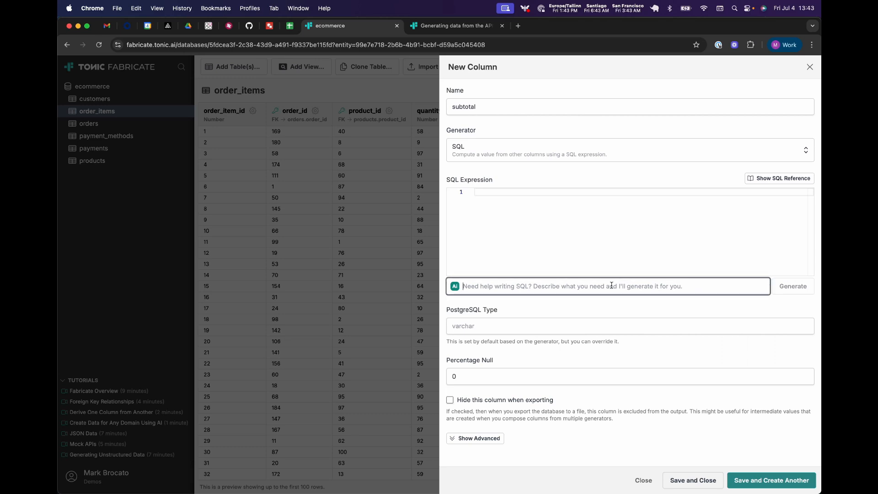
text(calculate the )
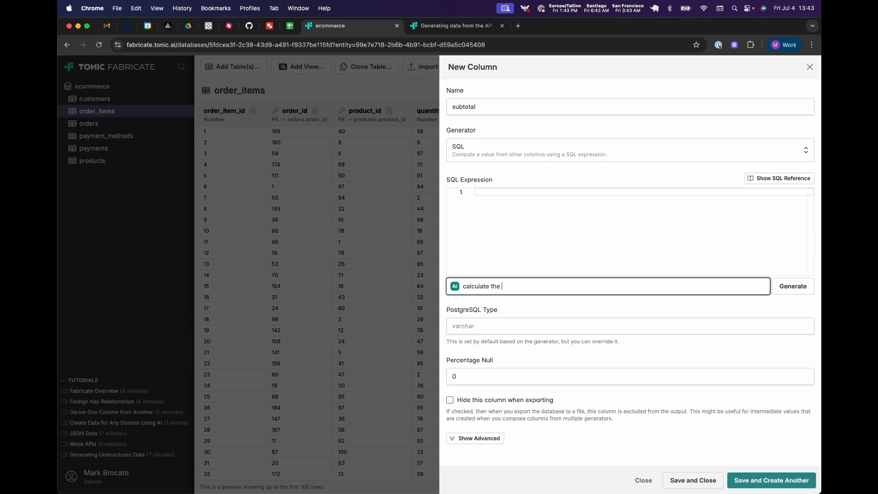
text(subtotal, and round to 2 decimals)
key(Return)
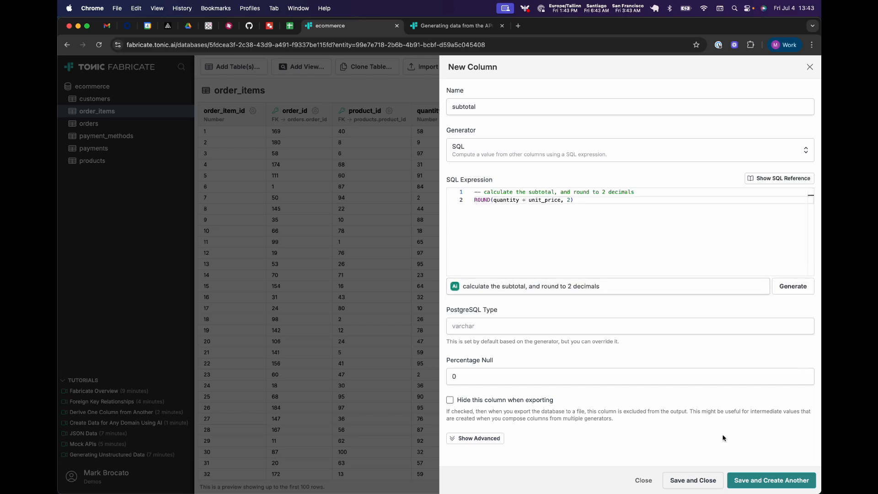
click(710, 480)
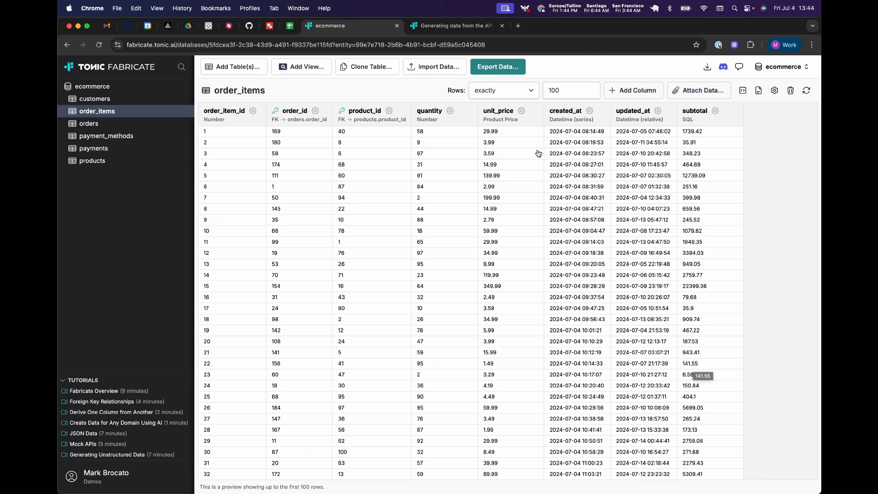
Step: Set the postprocessing SQL of the products table's product_name column to upper(product_name) and apply the changes
click(109, 161)
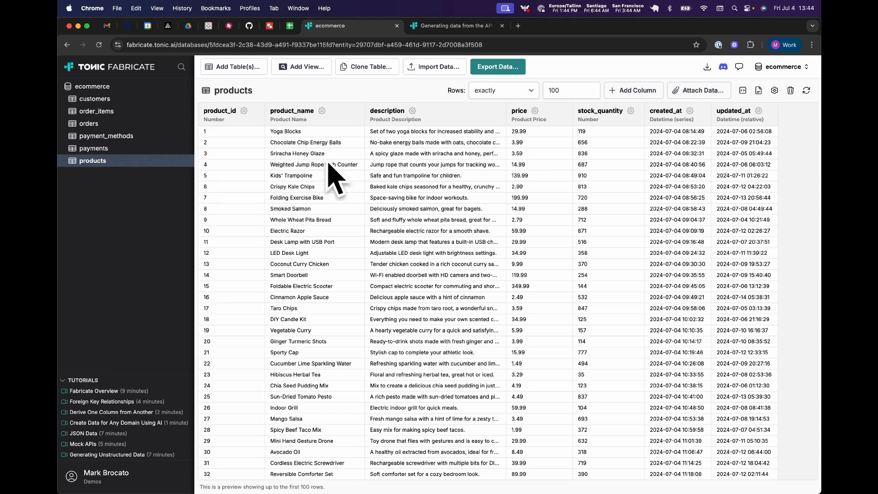
click(322, 110)
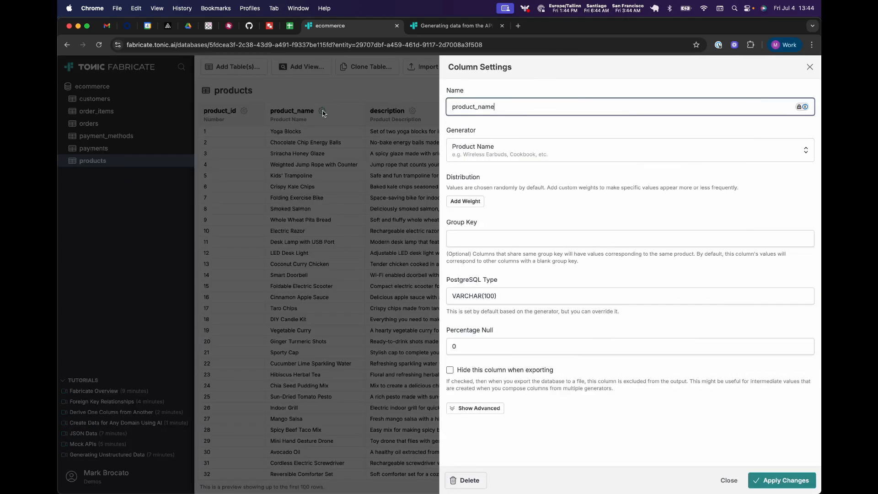
click(486, 407)
scroll(504, 344, down, 3)
scroll(505, 343, down, 5)
click(547, 361)
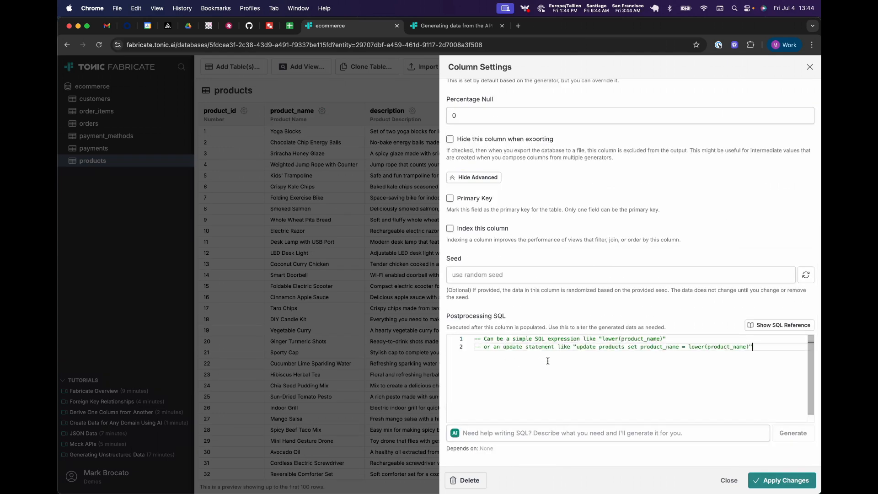
key(super+a)
text(upper(prod)
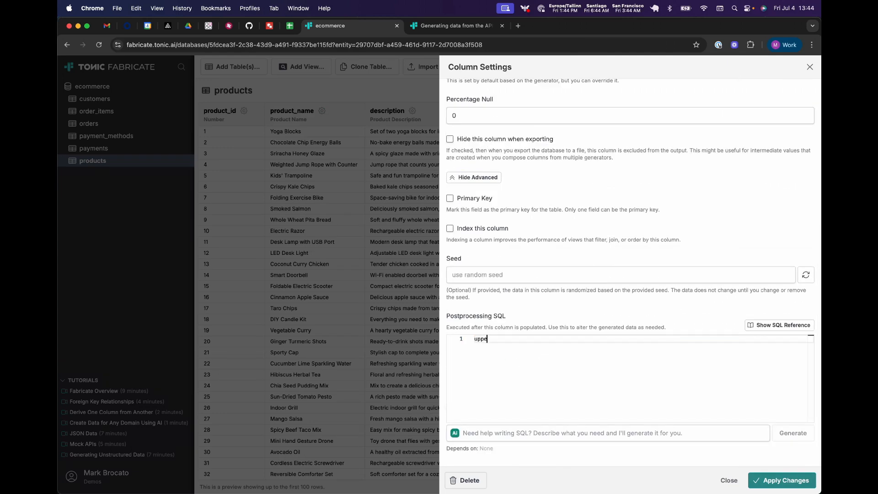
text(uct_name)
click(770, 480)
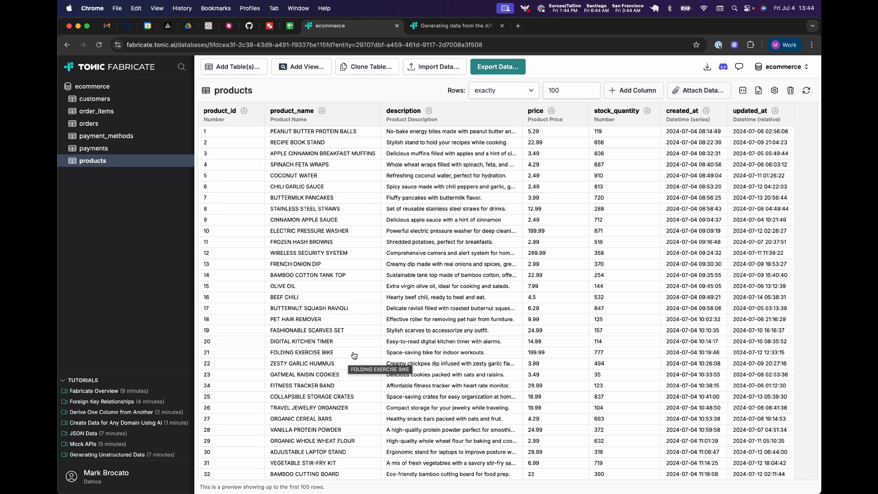
Step: Generate a fixed seed for the product_name column in its advanced settings and apply the changes
click(322, 111)
scroll(546, 300, down, 5)
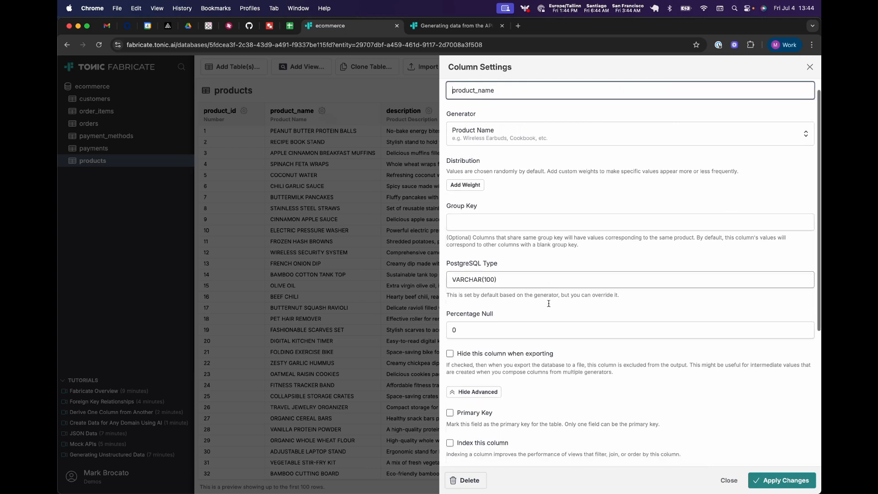
scroll(548, 307, down, 7)
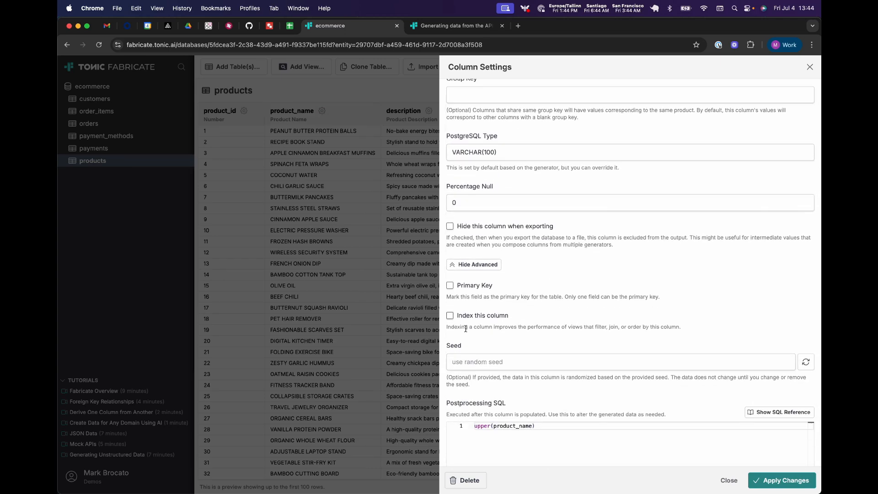
click(501, 277)
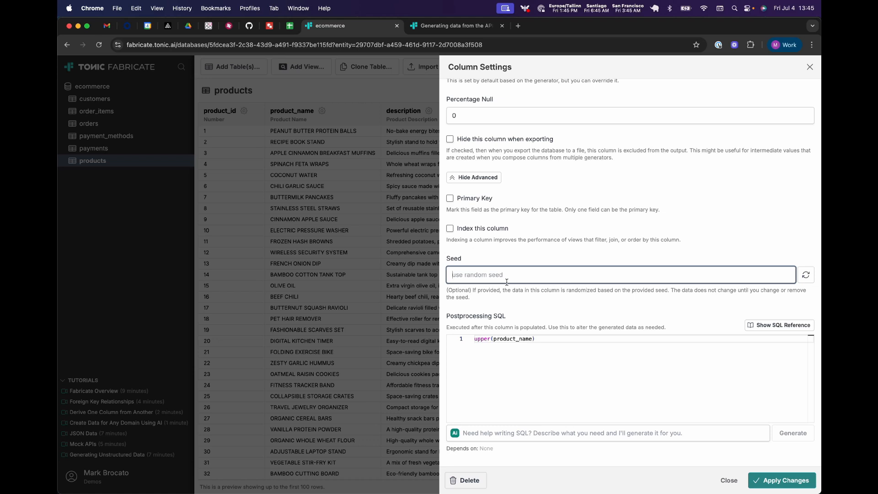
click(807, 279)
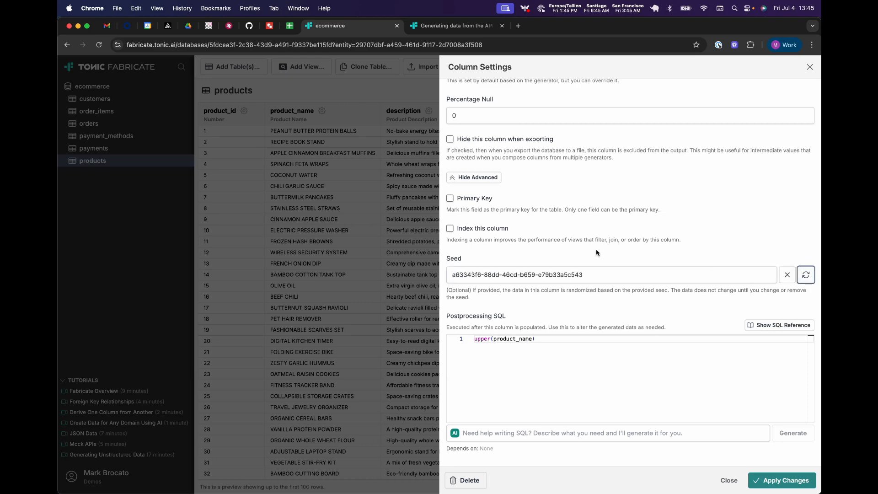
click(771, 480)
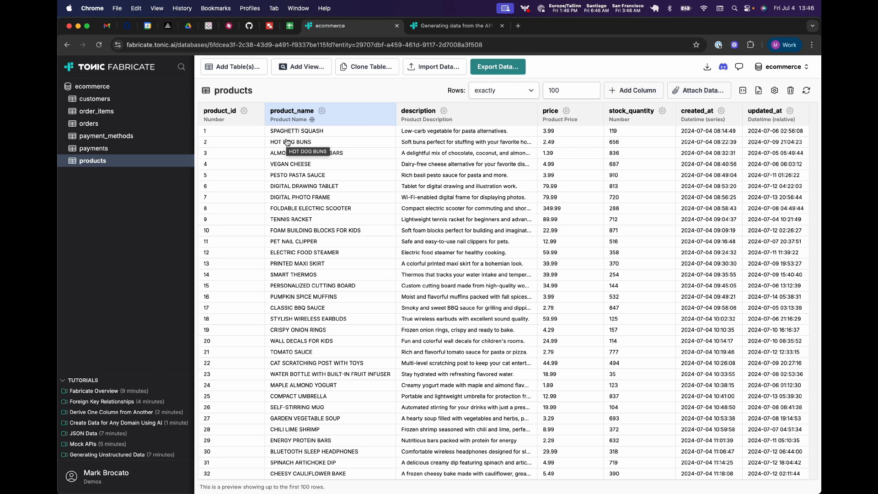
Step: Review the database export formats and the new target connection form for Push to Database, then cancel without exporting
click(500, 69)
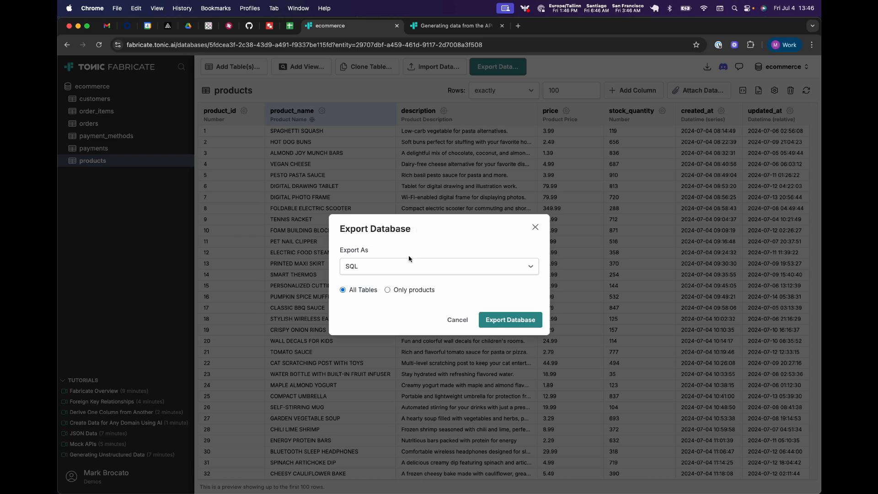
click(398, 267)
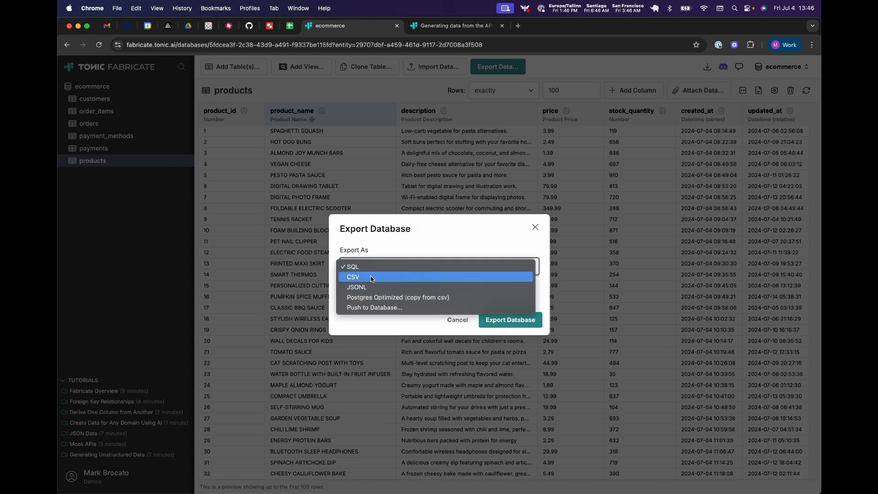
click(385, 307)
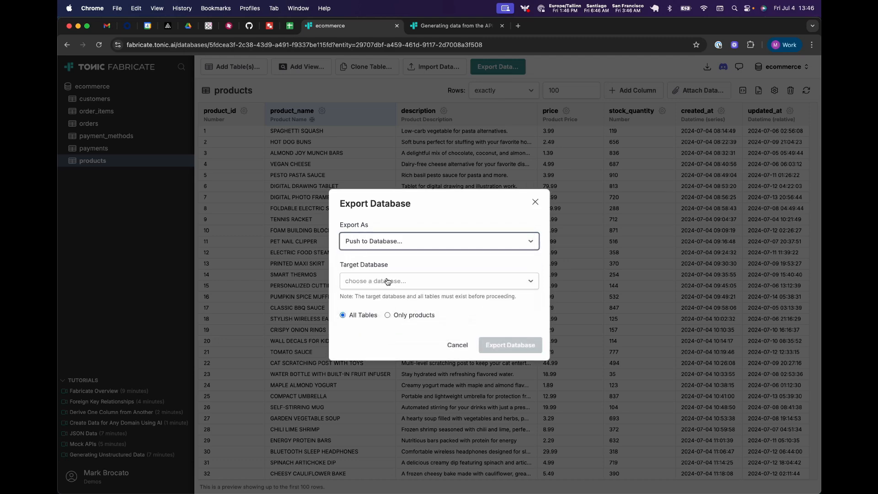
click(387, 281)
click(393, 280)
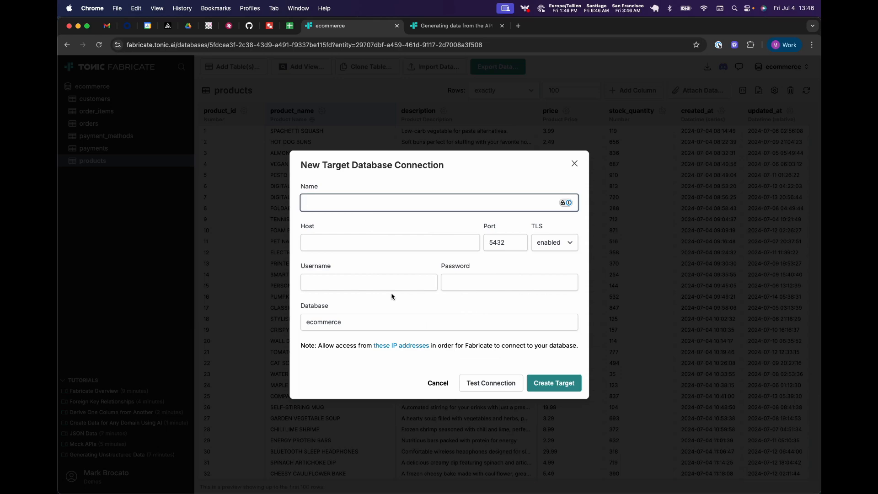
click(438, 383)
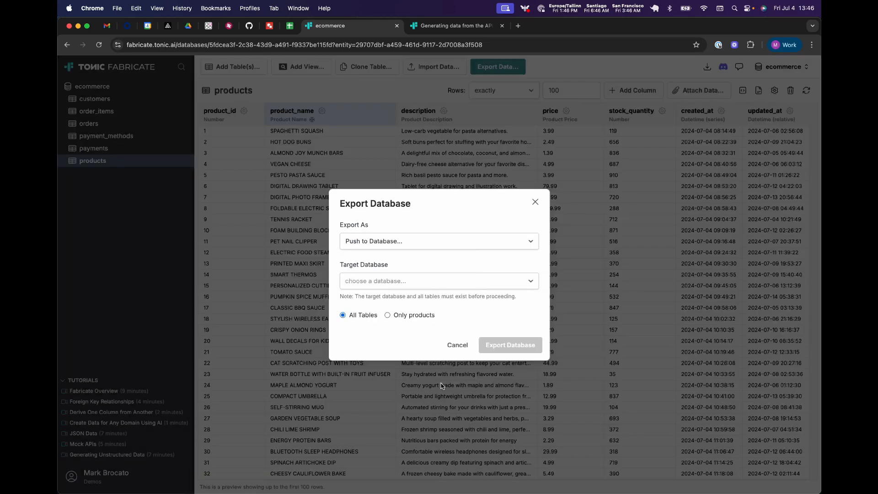
click(457, 346)
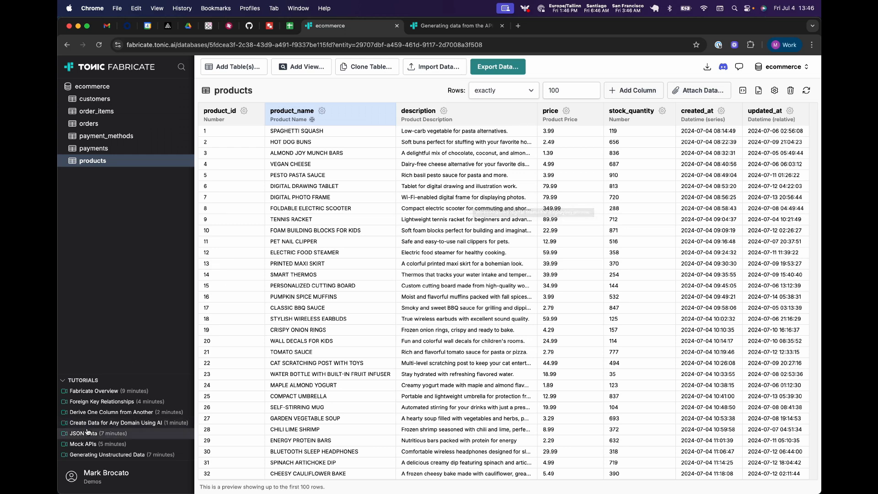
Step: Open the Fabricate documentation and go to the "Generating data from the API" page under Using the Fabricate API
click(90, 478)
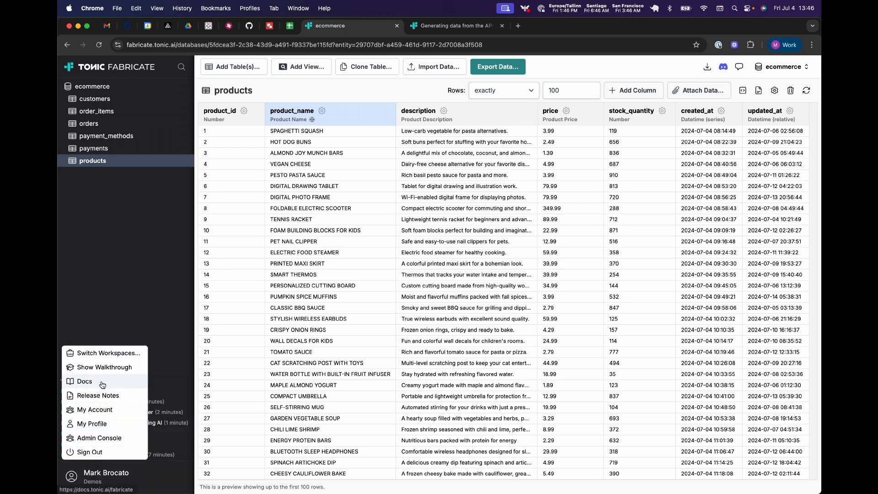
click(103, 385)
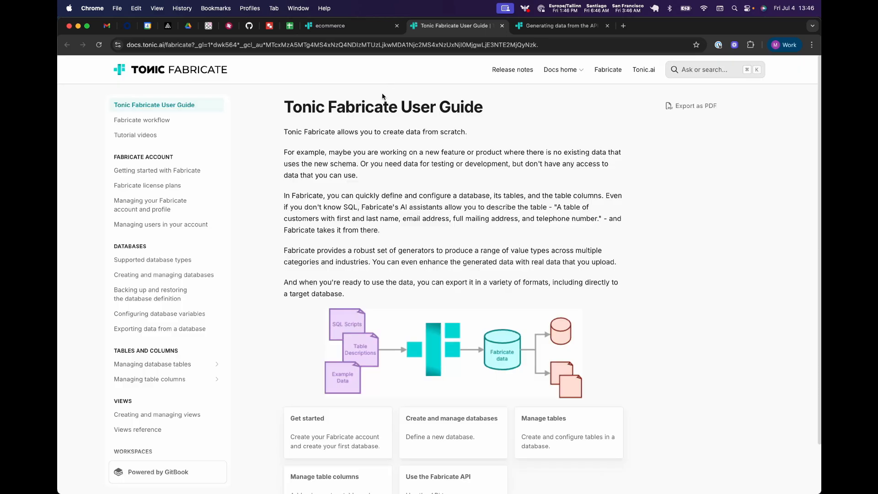
scroll(155, 240, down, 10)
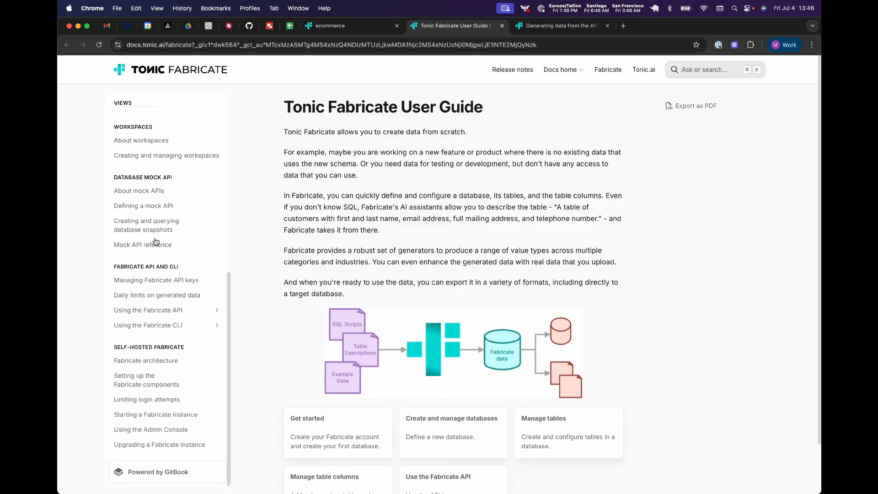
click(163, 311)
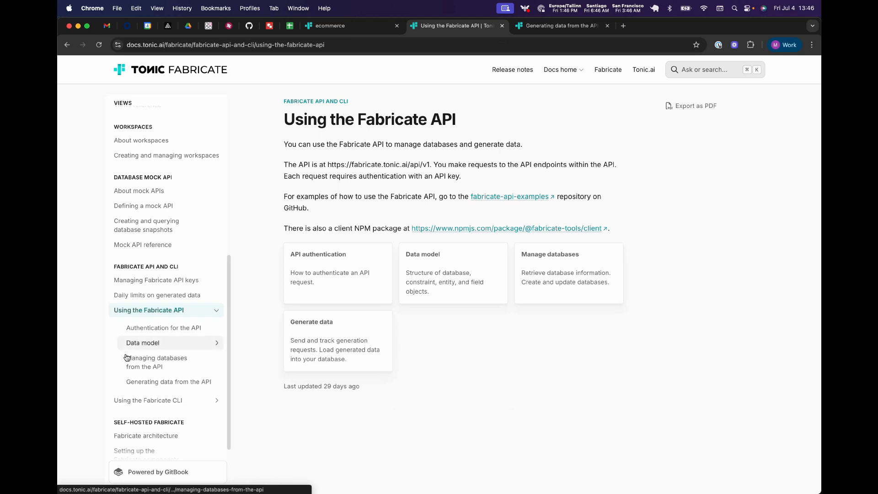
click(148, 382)
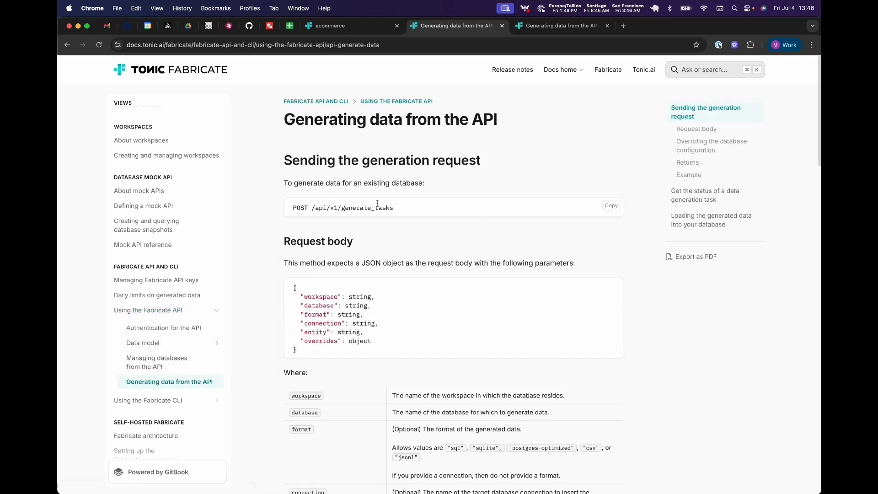
Step: Examine the POST /api/v1/generate_tasks endpoint and its request body parameters, from workspace and database through format to overrides
drag(395, 208, 293, 207)
click(389, 213)
double_click(361, 299)
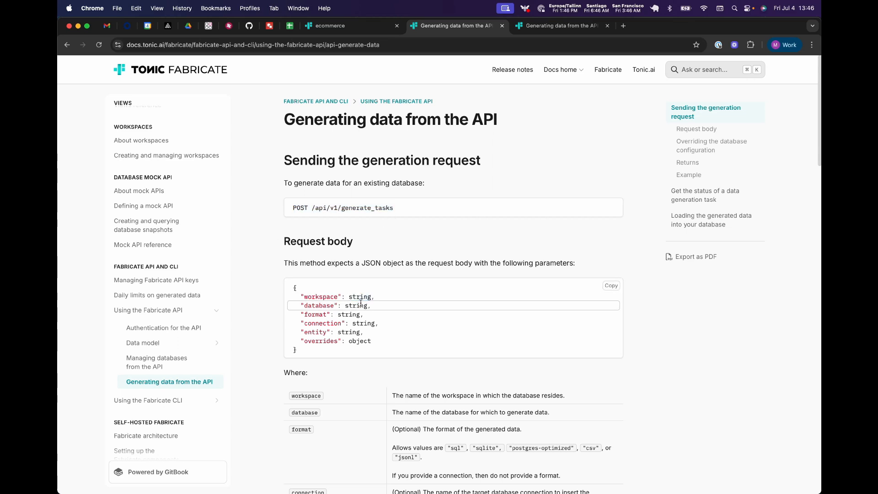
double_click(356, 305)
drag(371, 341, 316, 315)
click(318, 312)
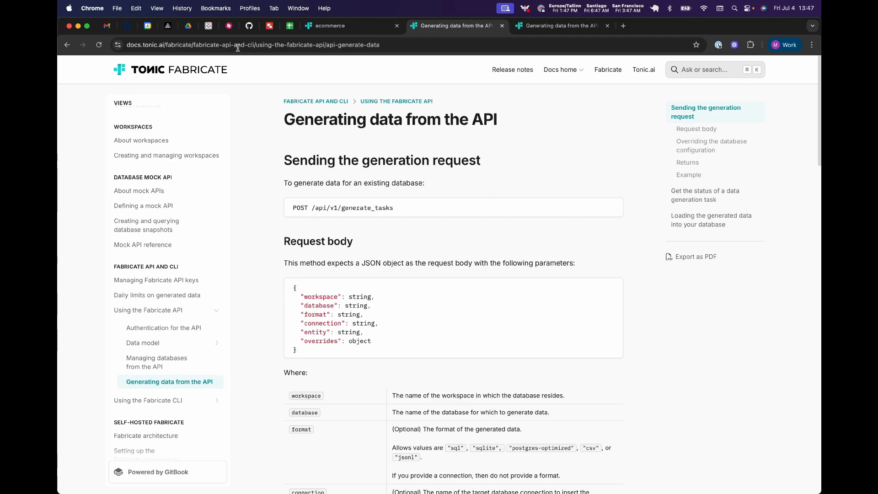
Step: Return to the ecommerce database, view the product feedback form, and cancel it without sending anything
click(339, 26)
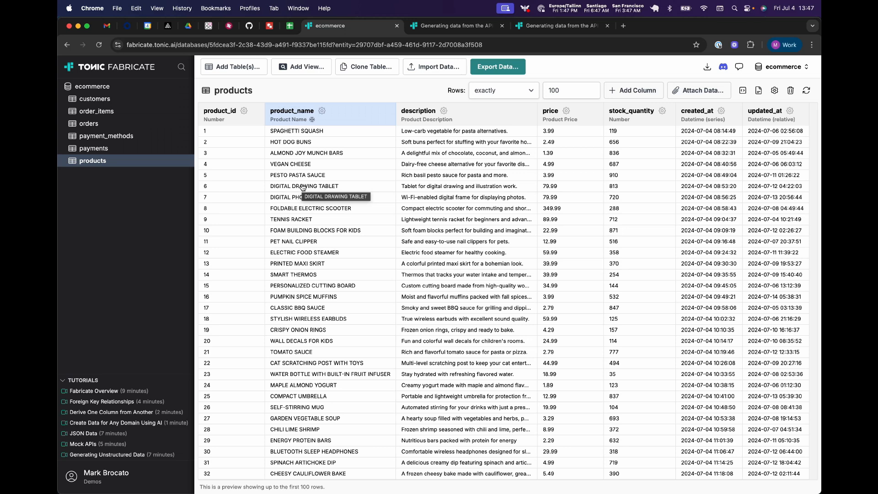
click(738, 69)
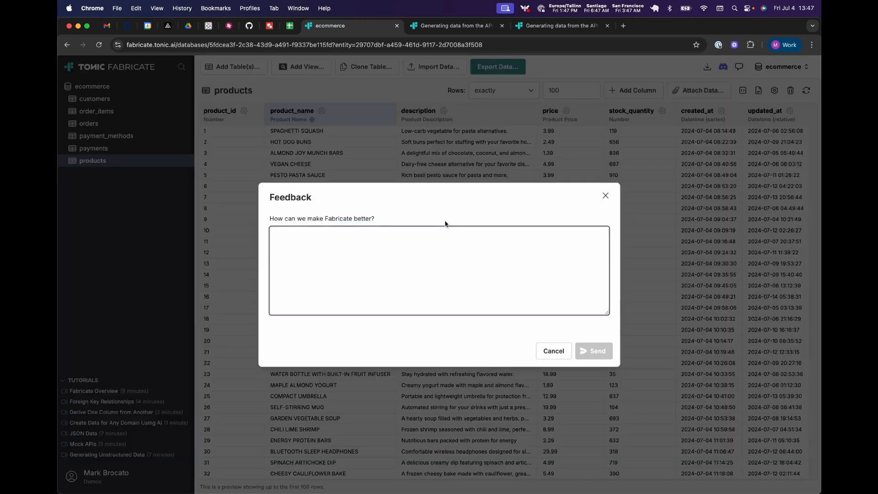
click(558, 353)
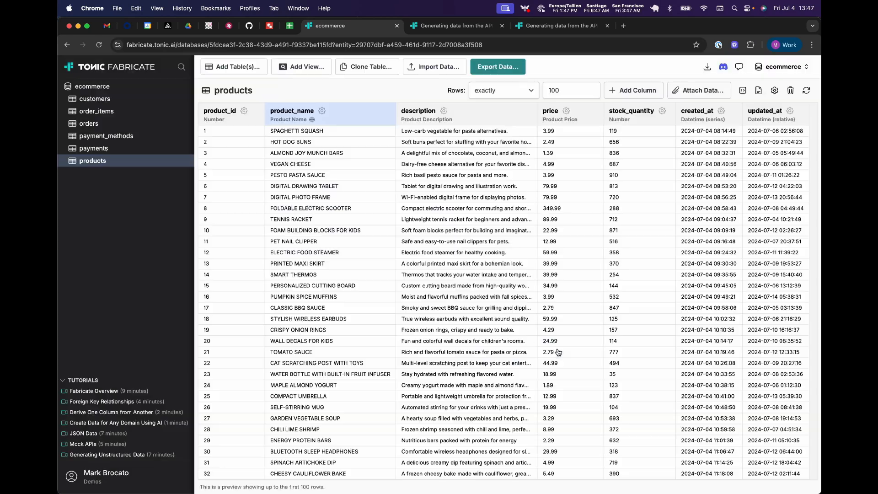